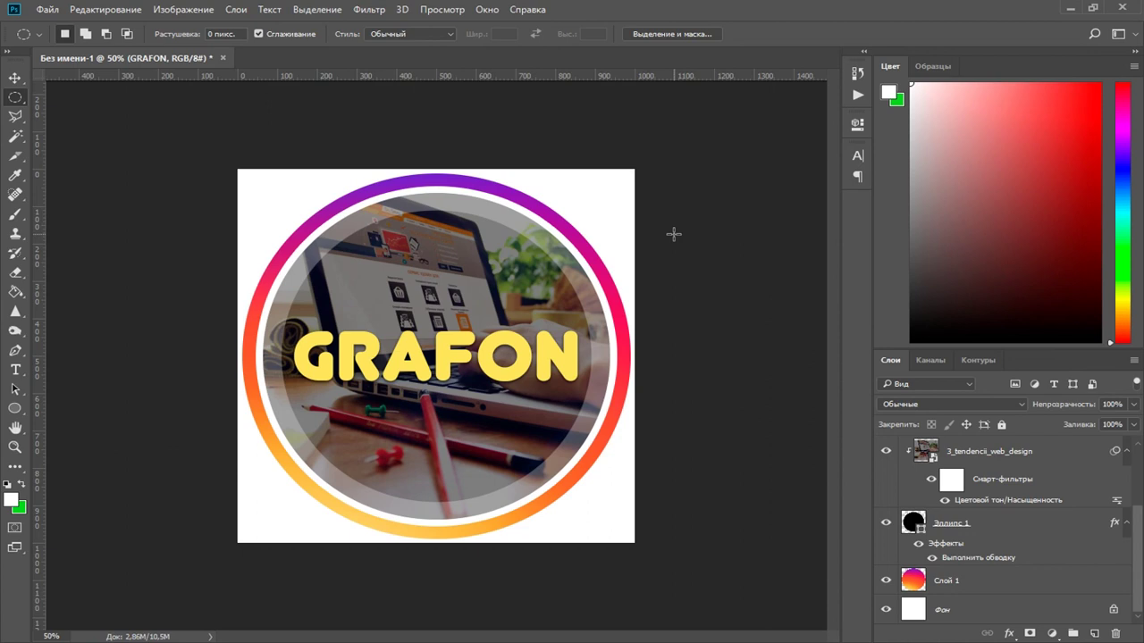
Close the GRAFON logo document and answer the save prompt to reach the start screen
{"action": "left_click", "coordinate": [224, 59]}
{"action": "left_click", "coordinate": [551, 253]}
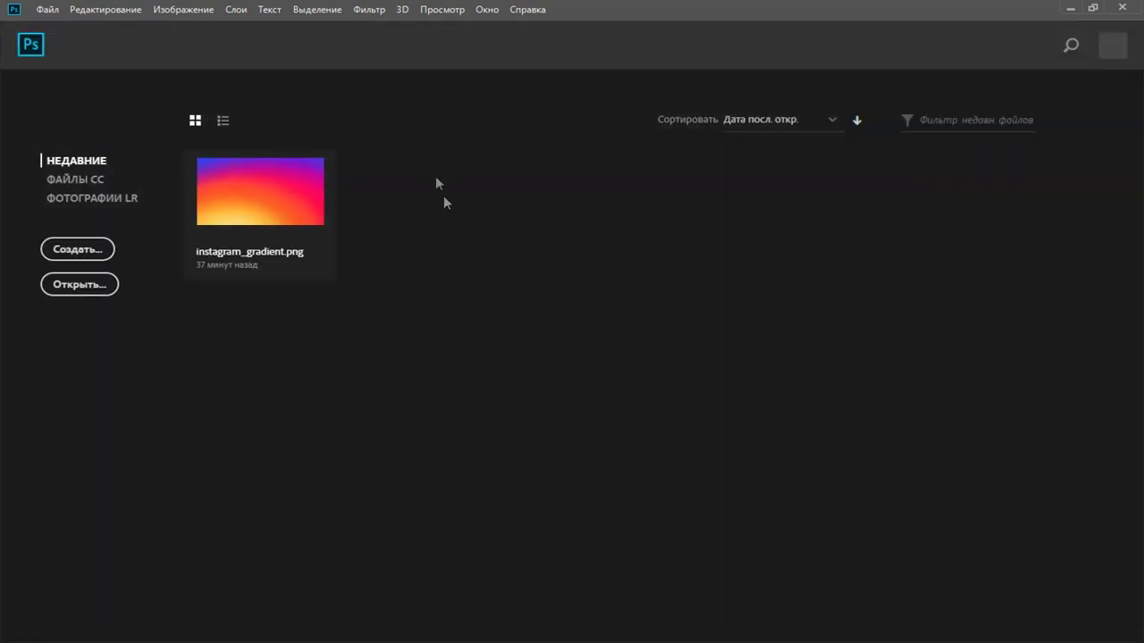
Create a new 1000×1000 px, 72 ppi document with a white background
{"action": "left_click", "coordinate": [48, 9]}
{"action": "left_click", "coordinate": [51, 24]}
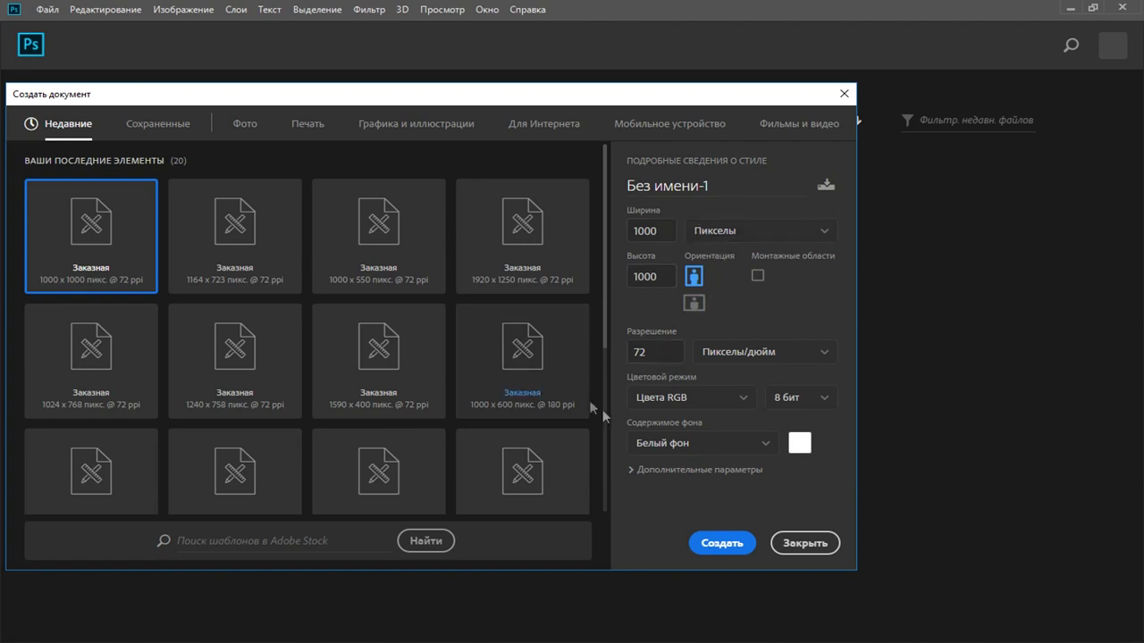
{"action": "left_click", "coordinate": [712, 545]}
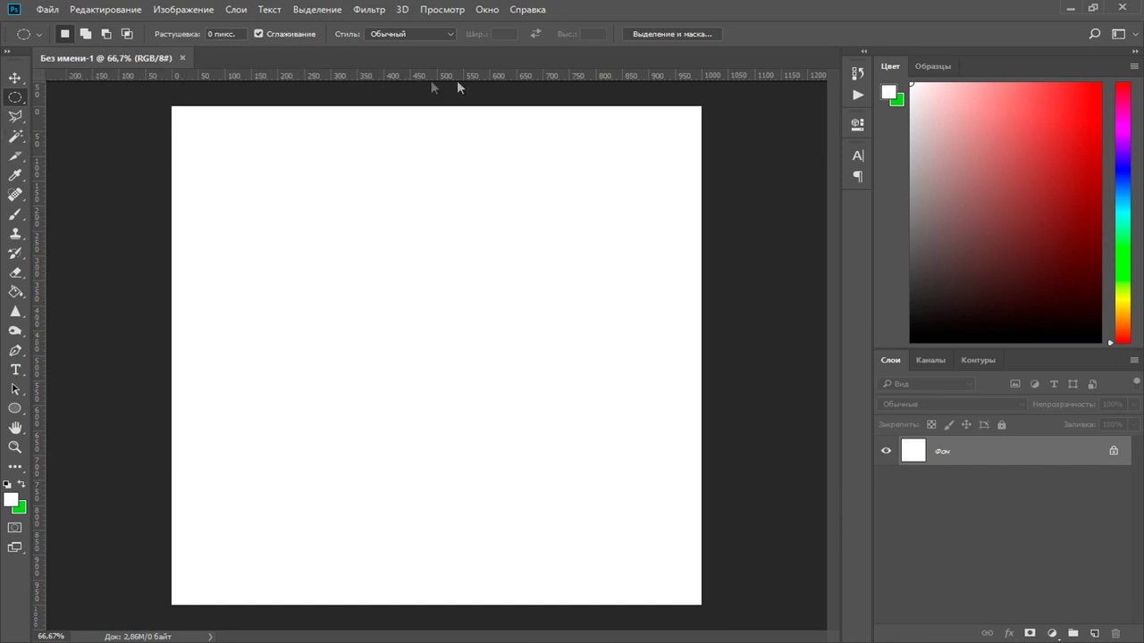
Toggle the rulers off and back on from the View menu
{"action": "left_click", "coordinate": [461, 11]}
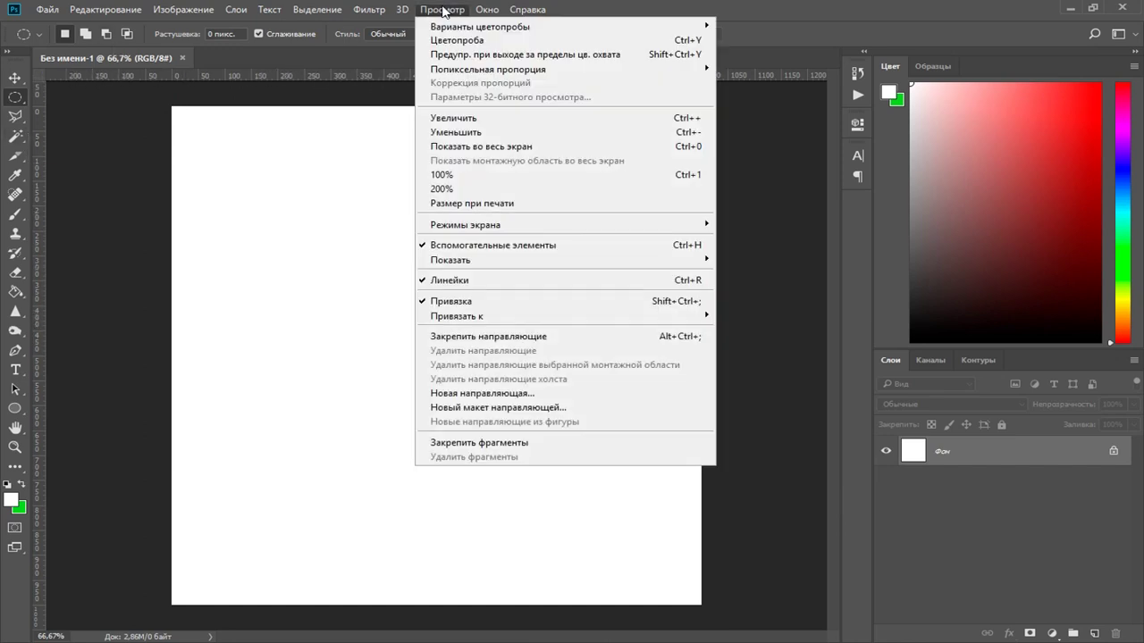
{"action": "left_click", "coordinate": [467, 282]}
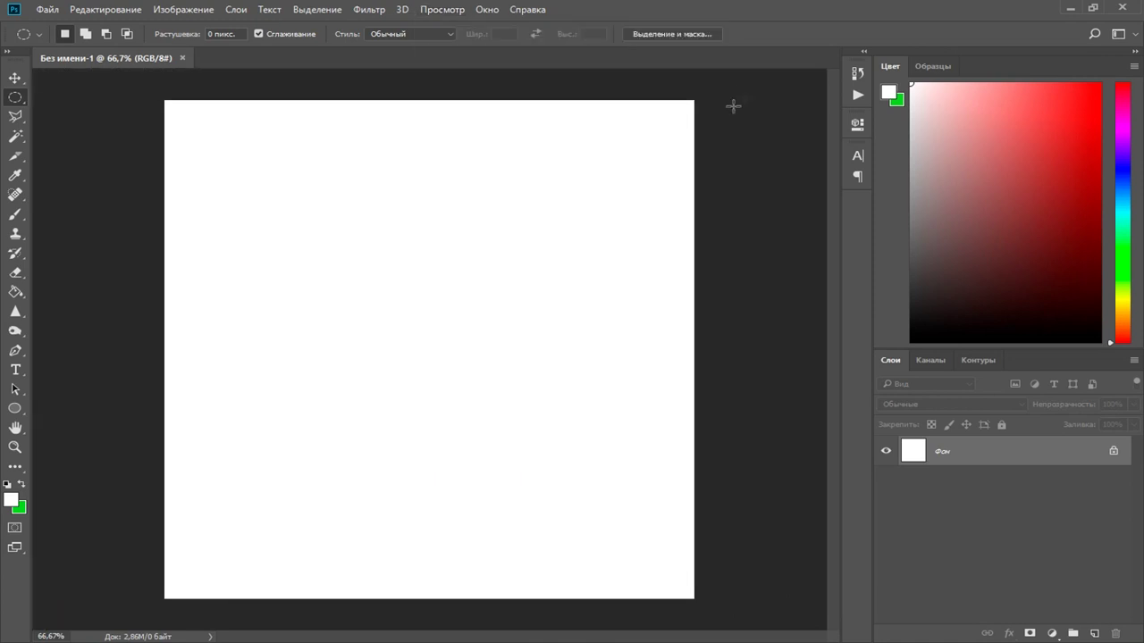
{"action": "left_click", "coordinate": [442, 11]}
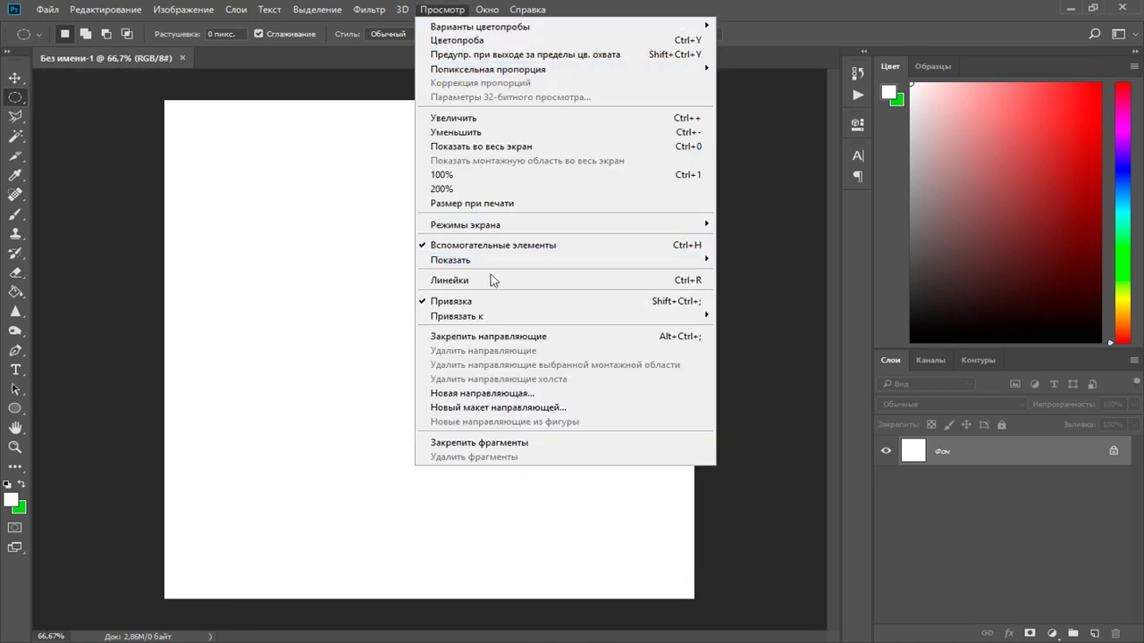
{"action": "left_click", "coordinate": [491, 280]}
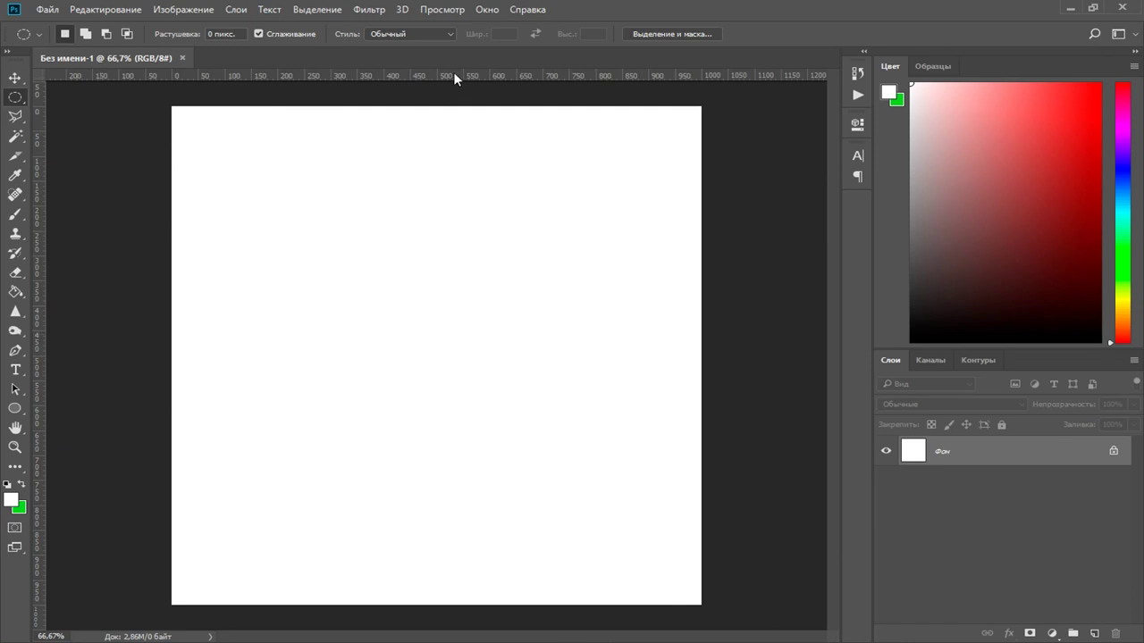
Drag horizontal and vertical guides to the canvas centre and add an empty Слой 1 layer
{"action": "mouse_move", "coordinate": [453, 76]}
{"action": "left_mouse_down"}
{"action": "mouse_move", "coordinate": [460, 257]}
{"action": "mouse_move", "coordinate": [482, 355]}
{"action": "left_mouse_up"}
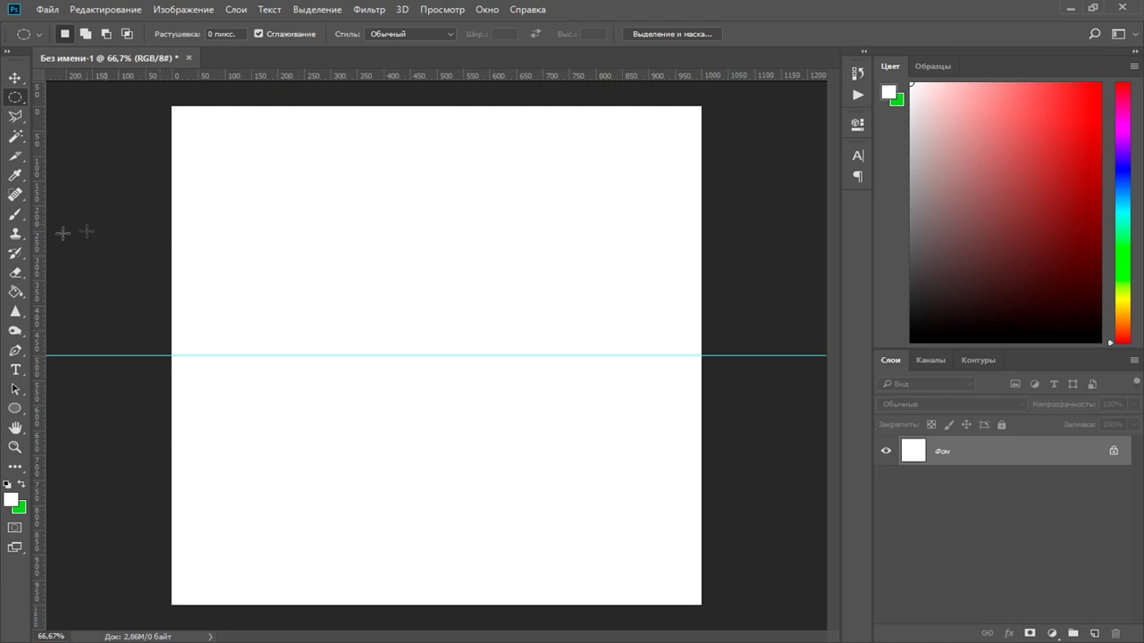
{"action": "left_click_drag", "start_coordinate": [39, 238], "coordinate": [433, 281]}
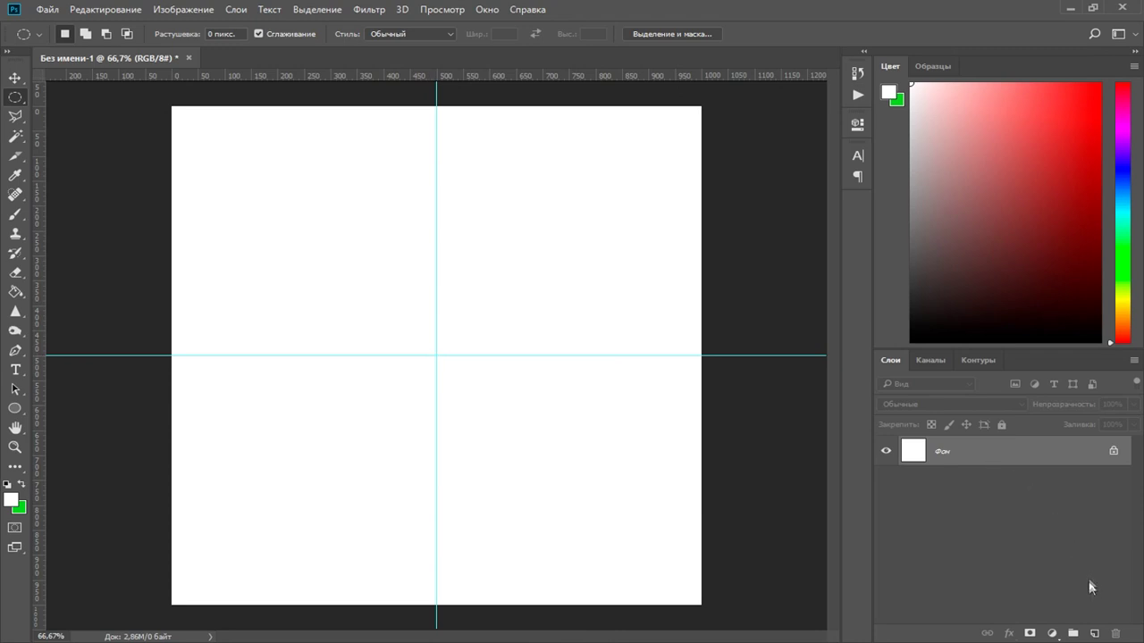
{"action": "left_click", "coordinate": [1093, 634]}
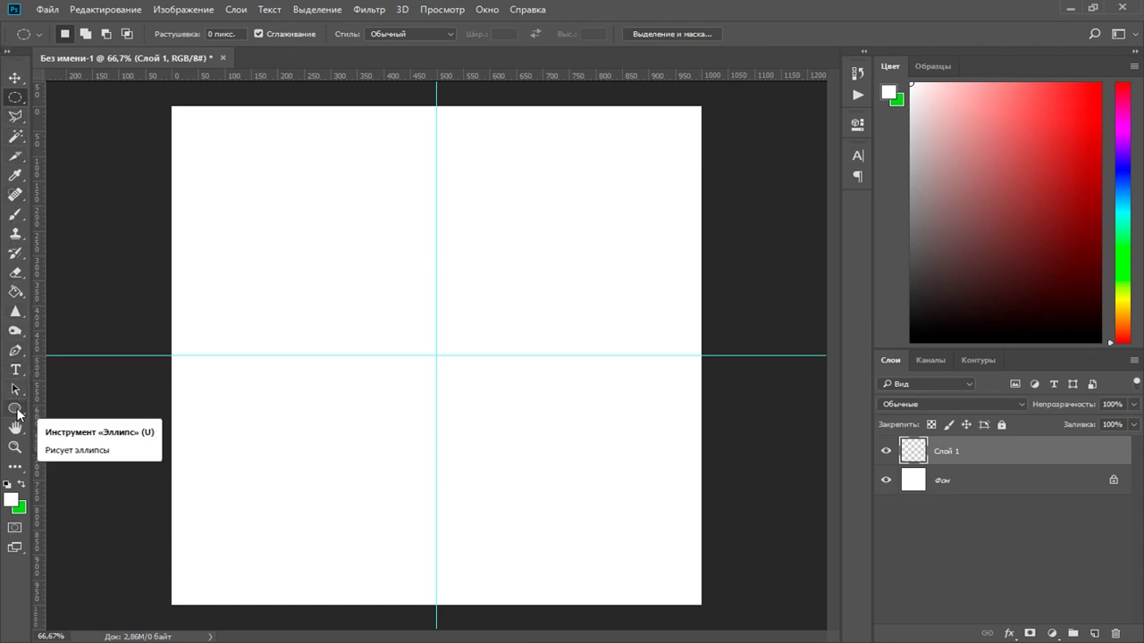
Draw a 970×970 px circle, Эллипс 1, centred on the guide crossing with the Ellipse tool
{"action": "left_click", "coordinate": [16, 412]}
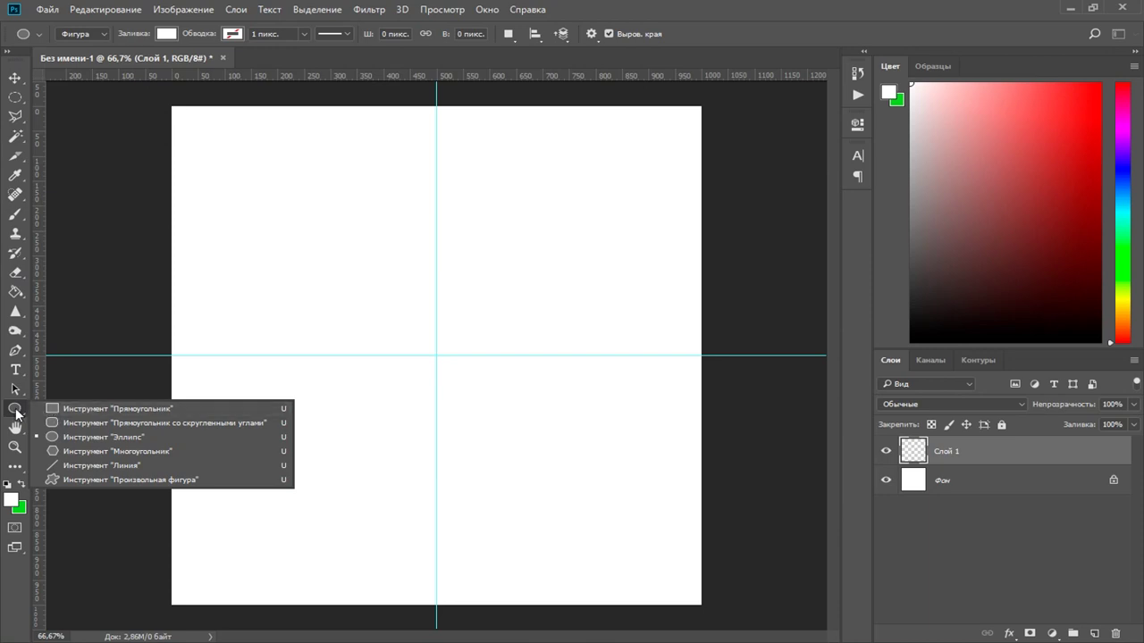
{"action": "left_click", "coordinate": [94, 437]}
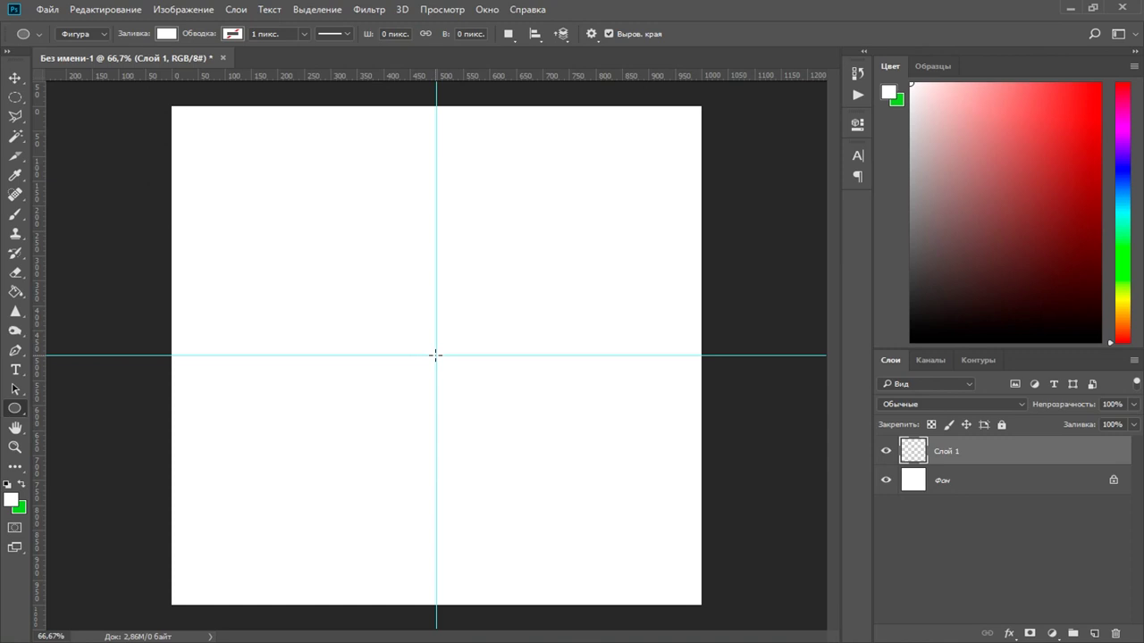
{"action": "mouse_move", "coordinate": [435, 356]}
{"action": "left_mouse_down"}
{"action": "mouse_move", "coordinate": [415, 327]}
{"action": "mouse_move", "coordinate": [341, 294]}
{"action": "left_mouse_up"}
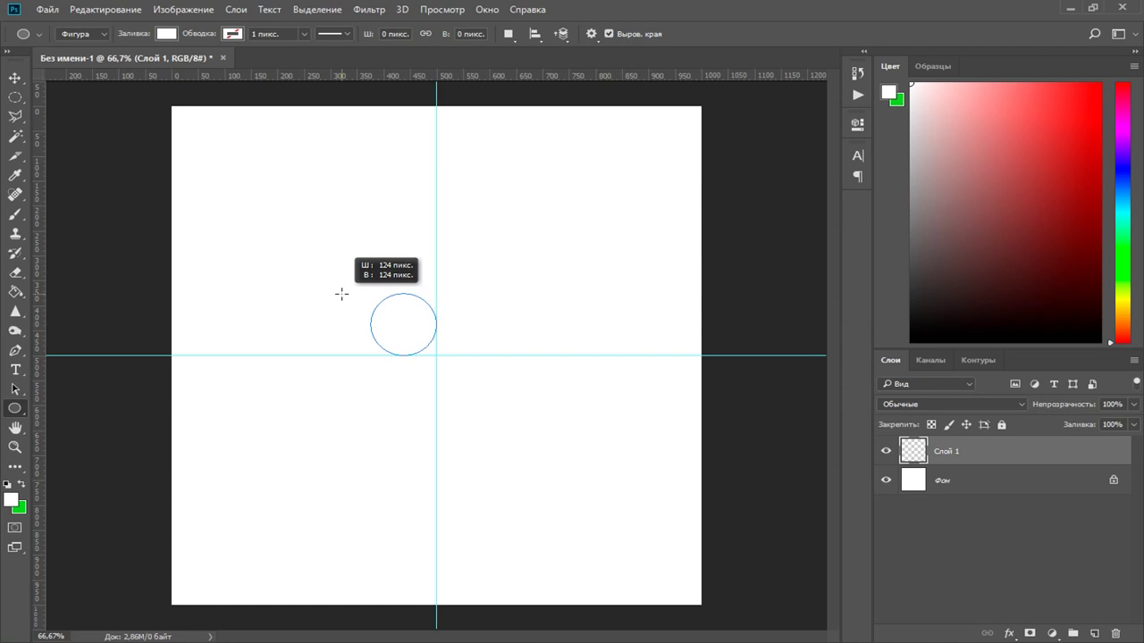
{"action": "mouse_move", "coordinate": [341, 294]}
{"action": "left_mouse_down"}
{"action": "mouse_move", "coordinate": [162, 156]}
{"action": "mouse_move", "coordinate": [68, 114]}
{"action": "left_mouse_up"}
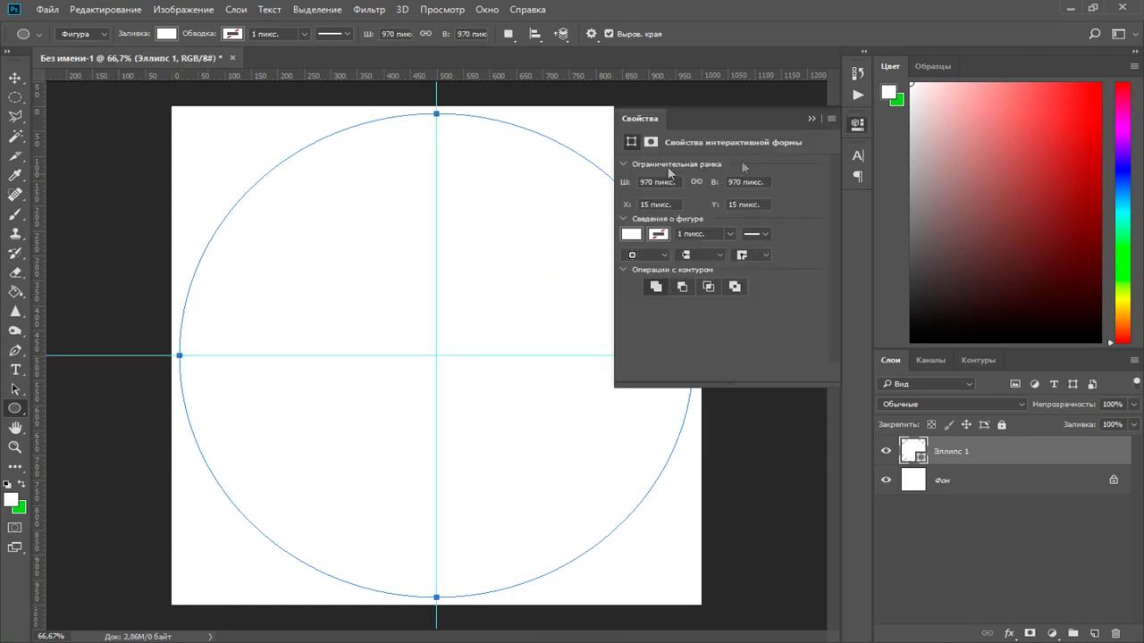
{"action": "left_click", "coordinate": [809, 116]}
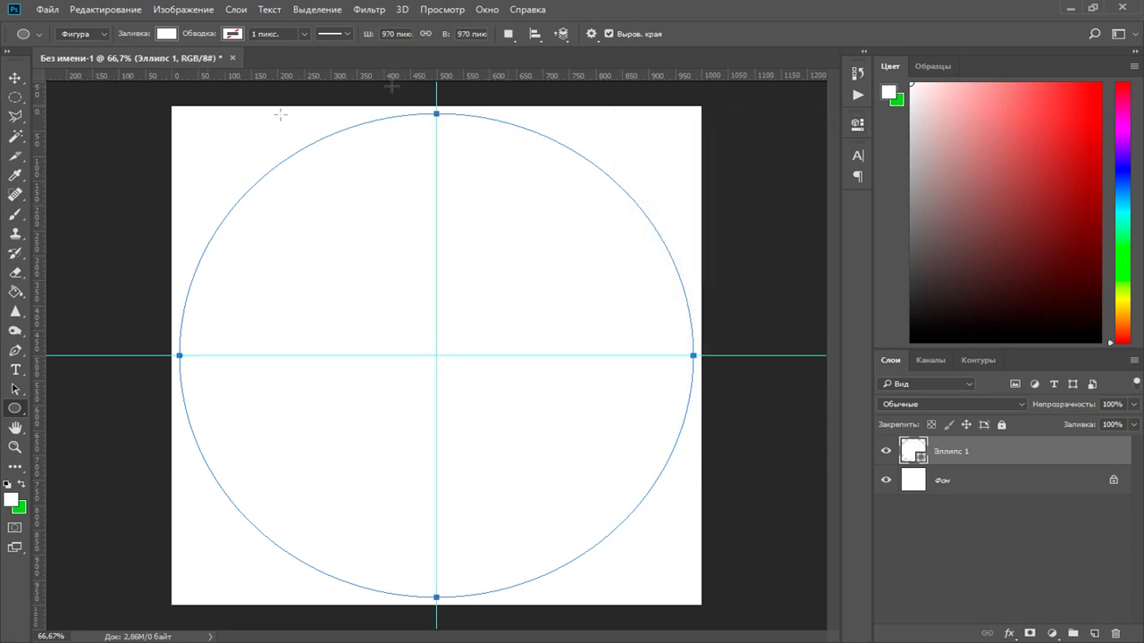
Fill Эллипс 1 with grey #d5d0d0 and drag instagram_gradient.png from Downloads onto the canvas
{"action": "double_click", "coordinate": [913, 449]}
{"action": "type", "text": "d5d0d0"}
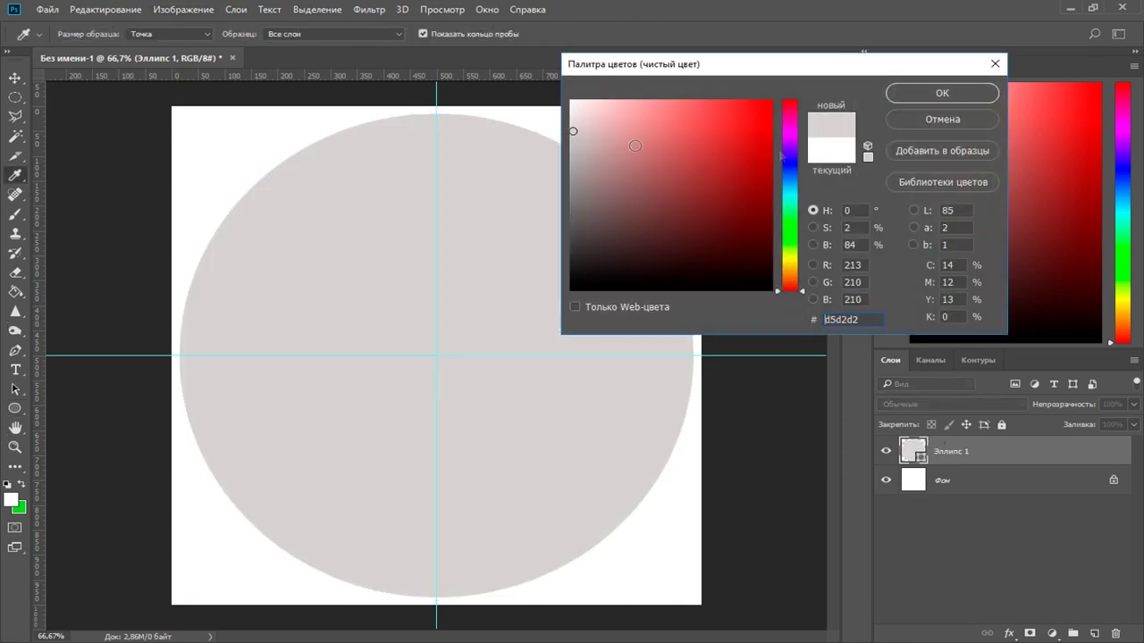
{"action": "left_click", "coordinate": [941, 93]}
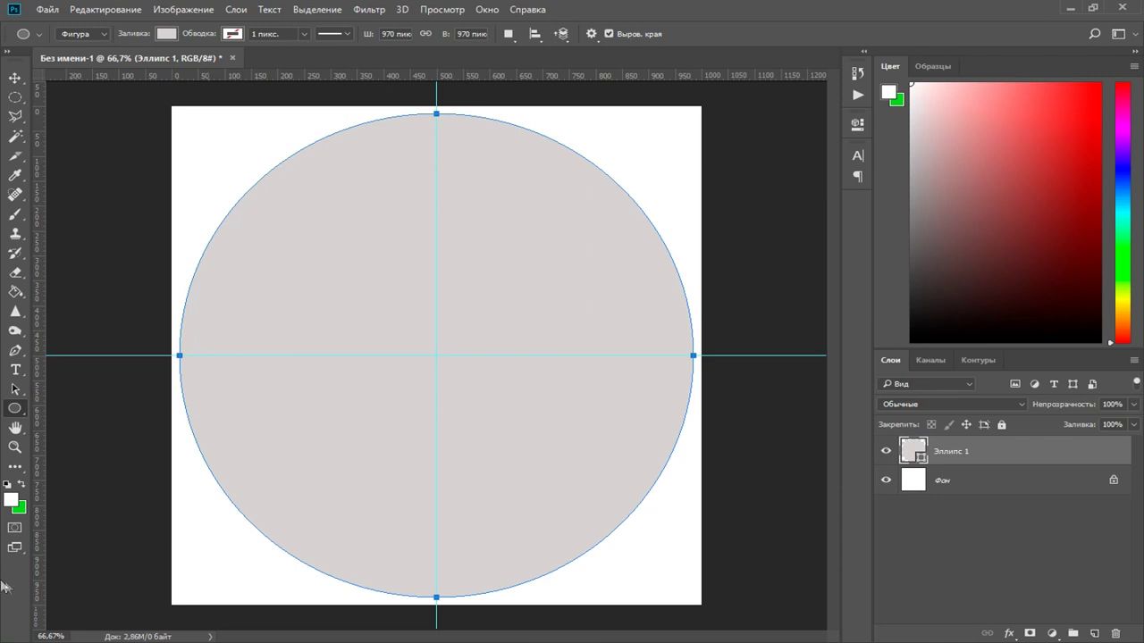
{"action": "left_click", "coordinate": [168, 640]}
{"action": "left_click_drag", "start_coordinate": [398, 298], "coordinate": [183, 326]}
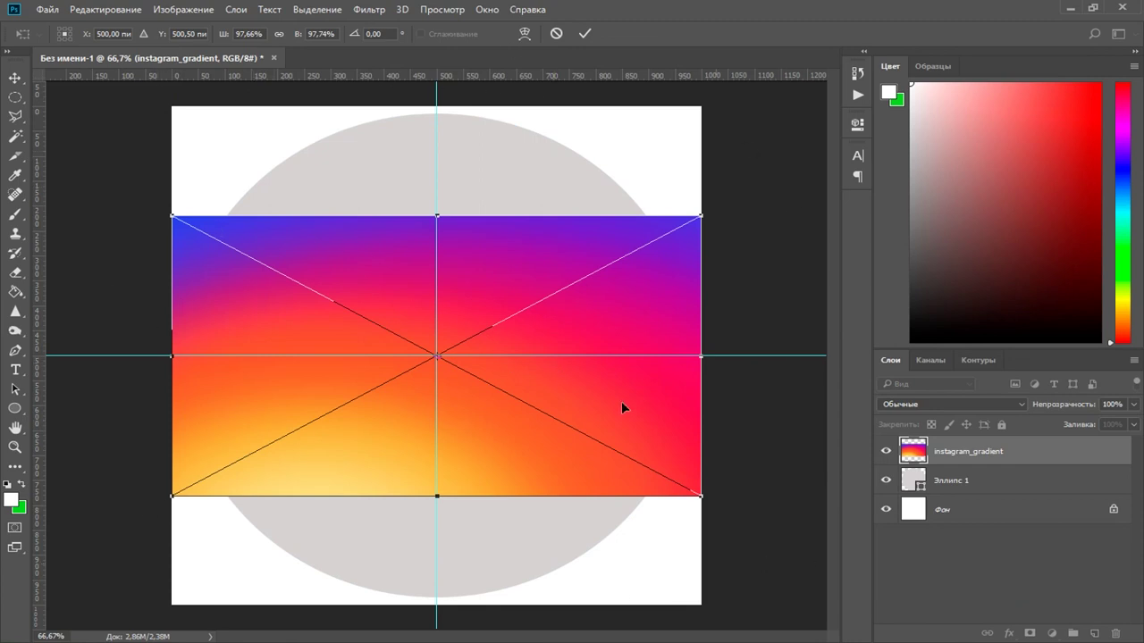
Scale the gradient image to cover the canvas, clip it to the circle, and add an empty layer
{"action": "key", "text": "ctrl+minus"}
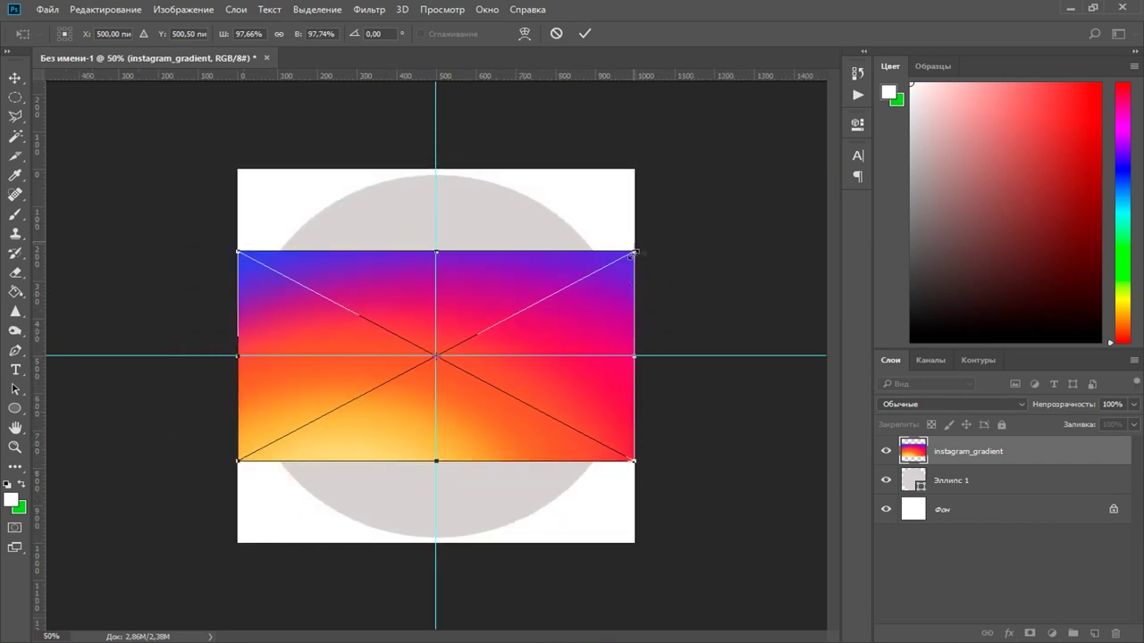
{"action": "left_click_drag", "start_coordinate": [637, 464], "coordinate": [772, 583]}
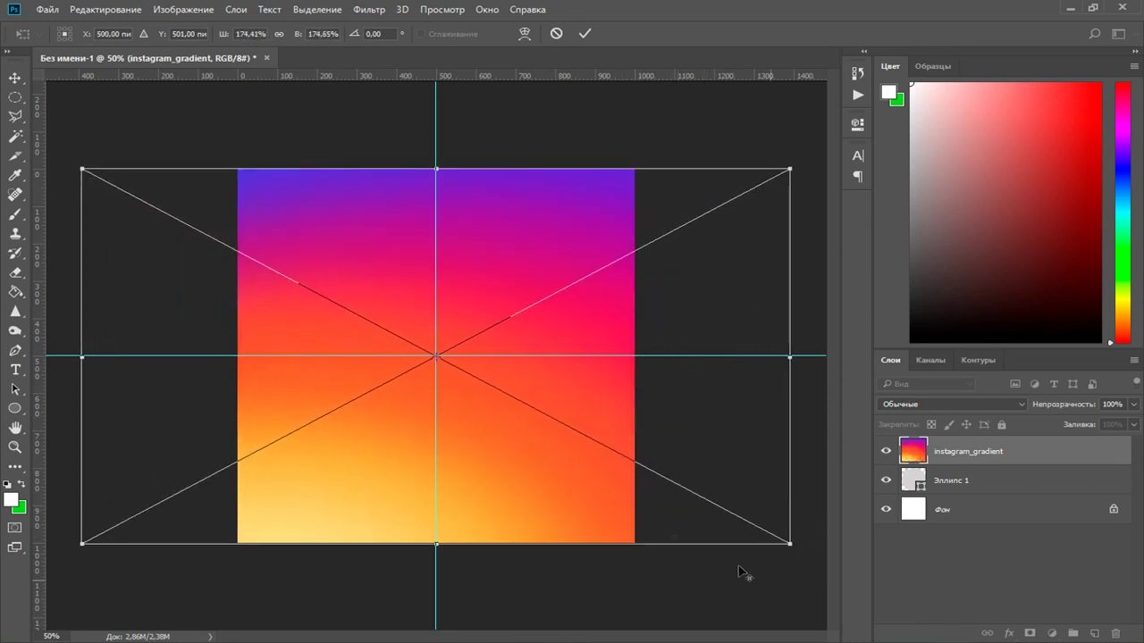
{"action": "left_click", "coordinate": [15, 79]}
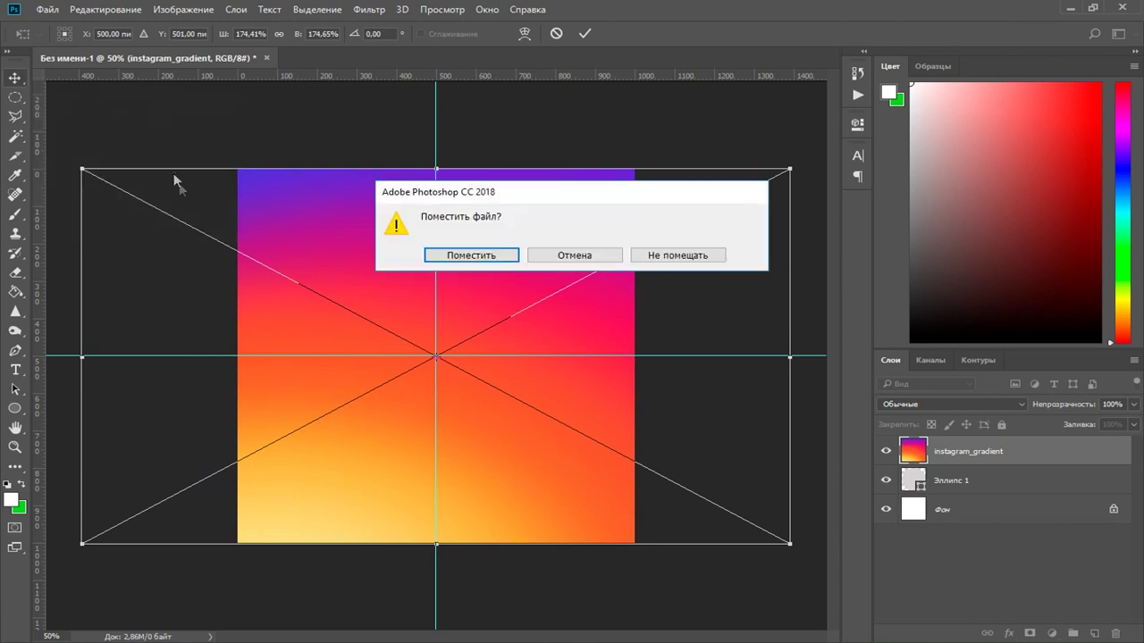
{"action": "left_click", "coordinate": [455, 255]}
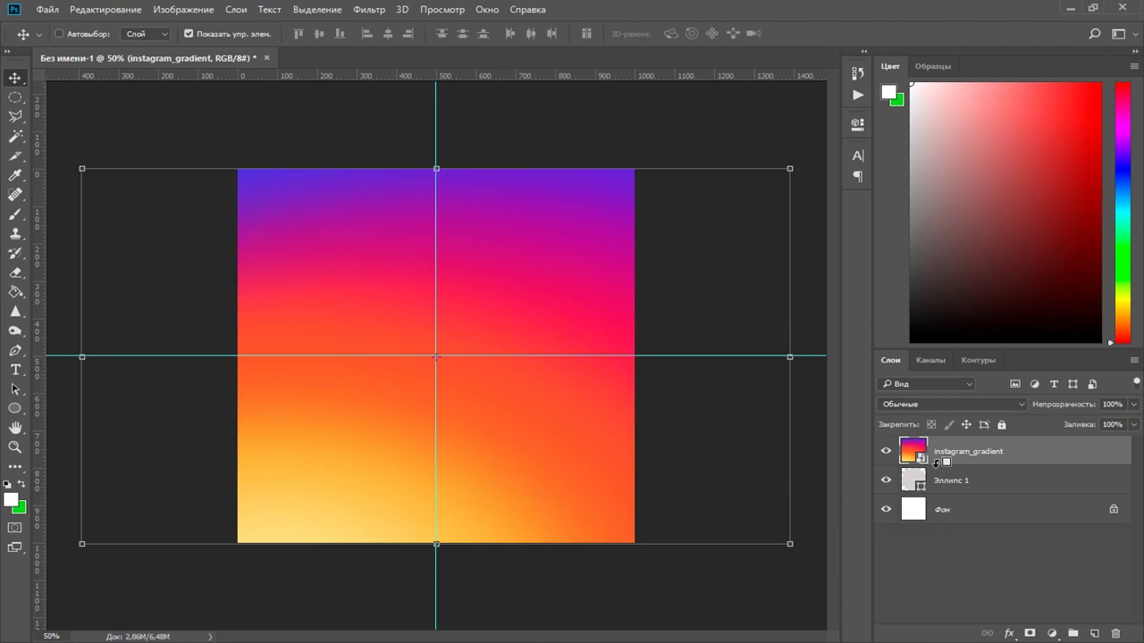
{"action": "left_click", "coordinate": [935, 464], "text": "alt"}
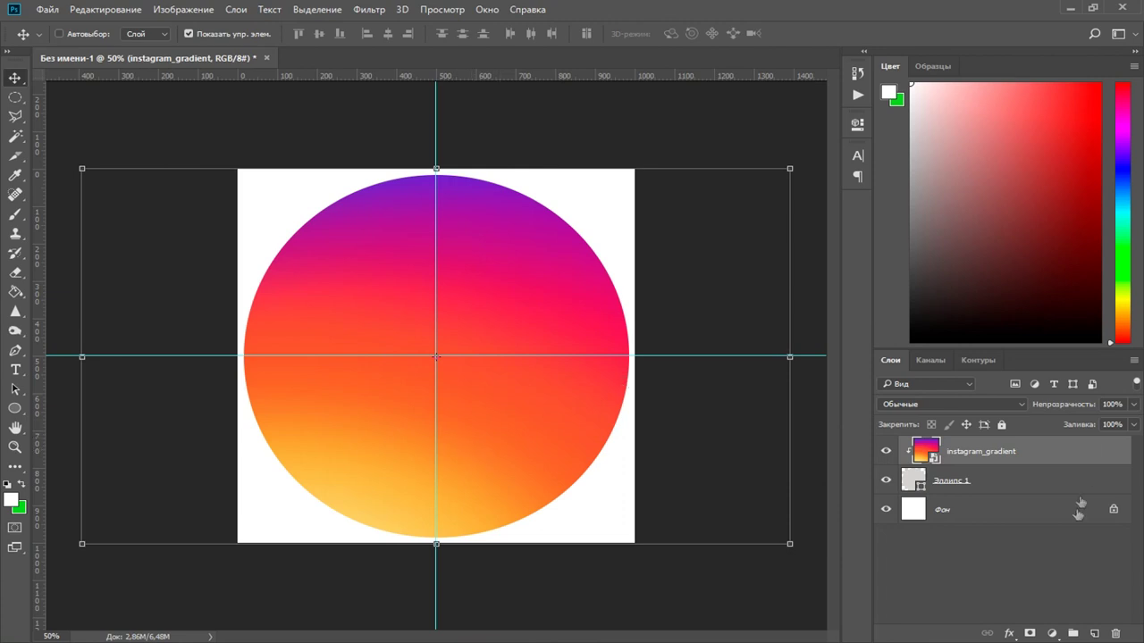
{"action": "left_click", "coordinate": [1094, 634]}
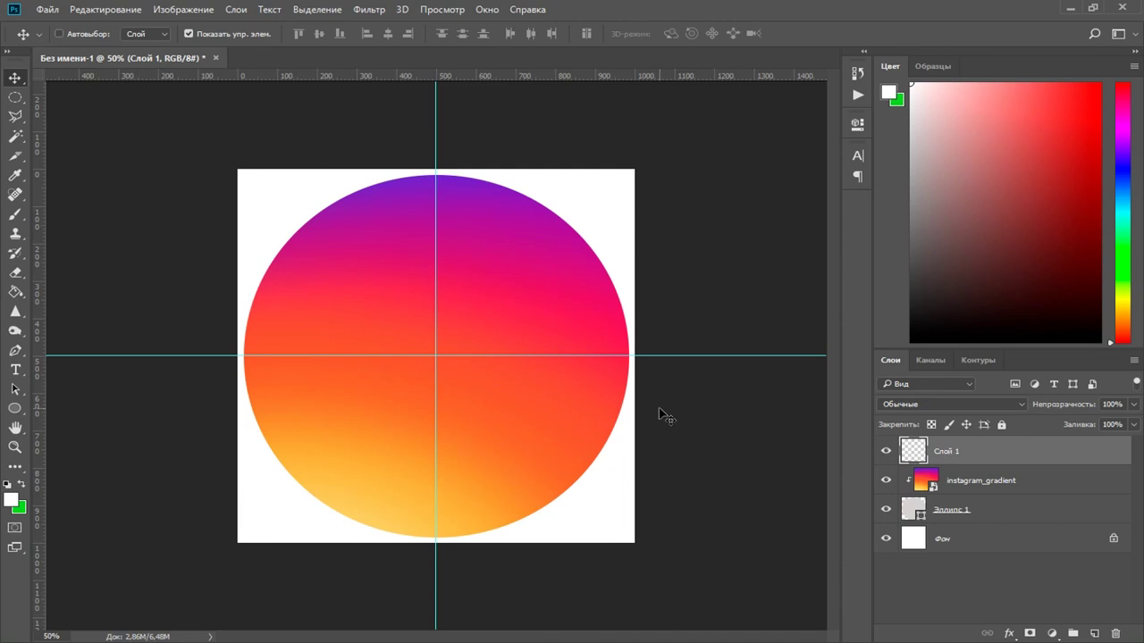
Place the 3_tendencii_web_design laptop photo from Downloads onto the canvas
{"action": "key", "text": "alt+Tab"}
{"action": "left_click_drag", "start_coordinate": [481, 282], "coordinate": [129, 276]}
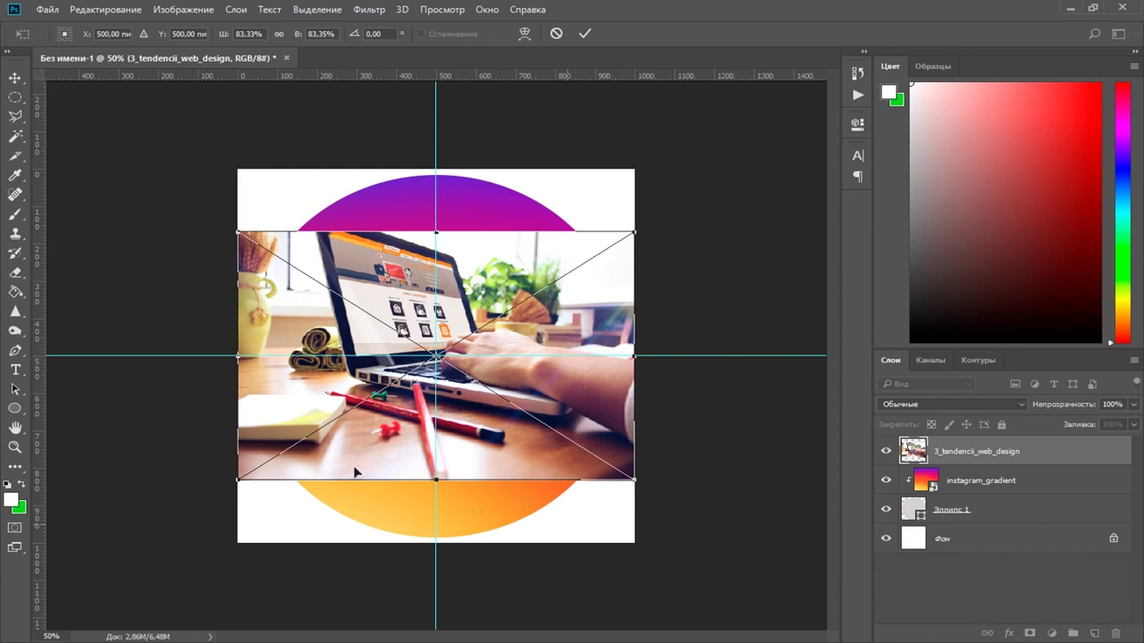
{"action": "left_click", "coordinate": [16, 81]}
{"action": "left_click", "coordinate": [480, 266]}
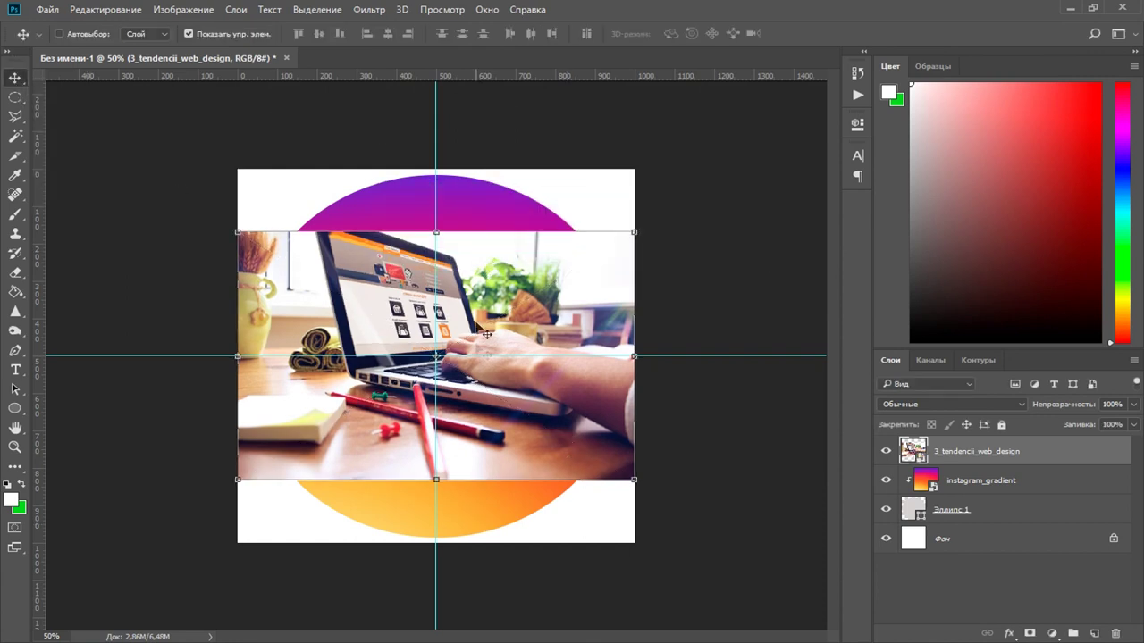
Hide the laptop photo layer and add an empty layer above instagram_gradient
{"action": "left_click", "coordinate": [885, 451]}
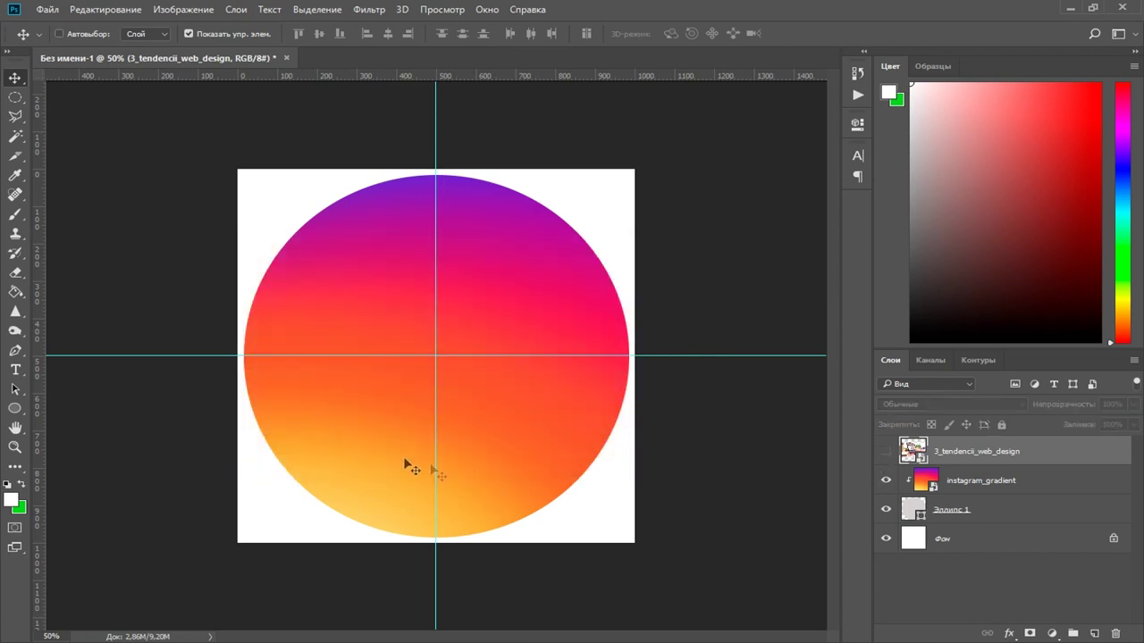
{"action": "left_click", "coordinate": [888, 452]}
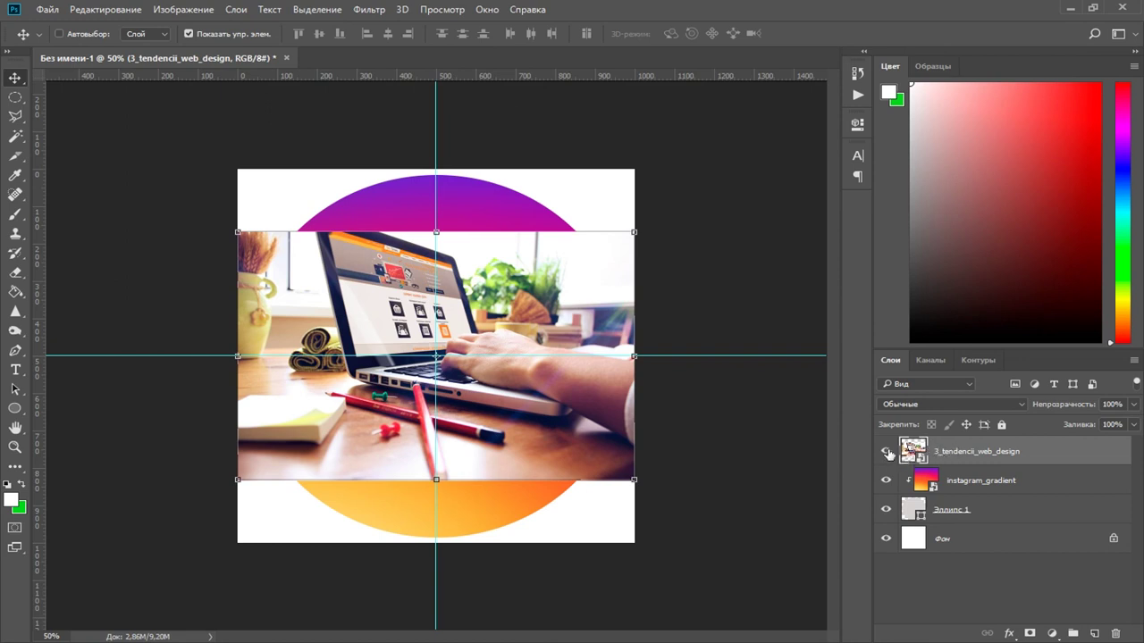
{"action": "left_click", "coordinate": [885, 452]}
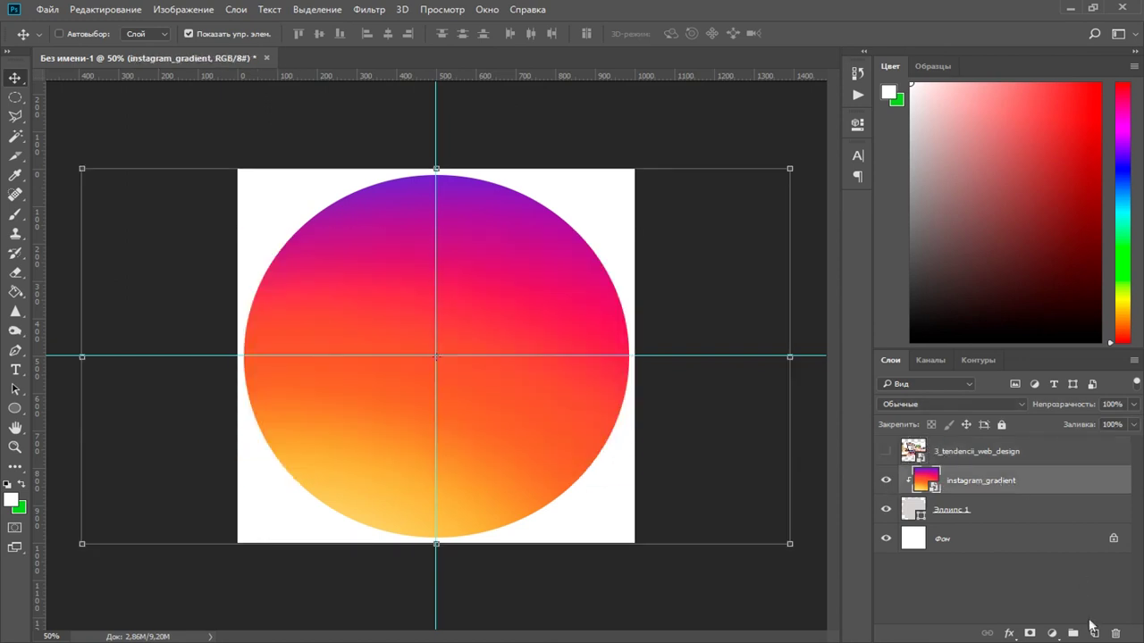
{"action": "left_click", "coordinate": [1094, 632]}
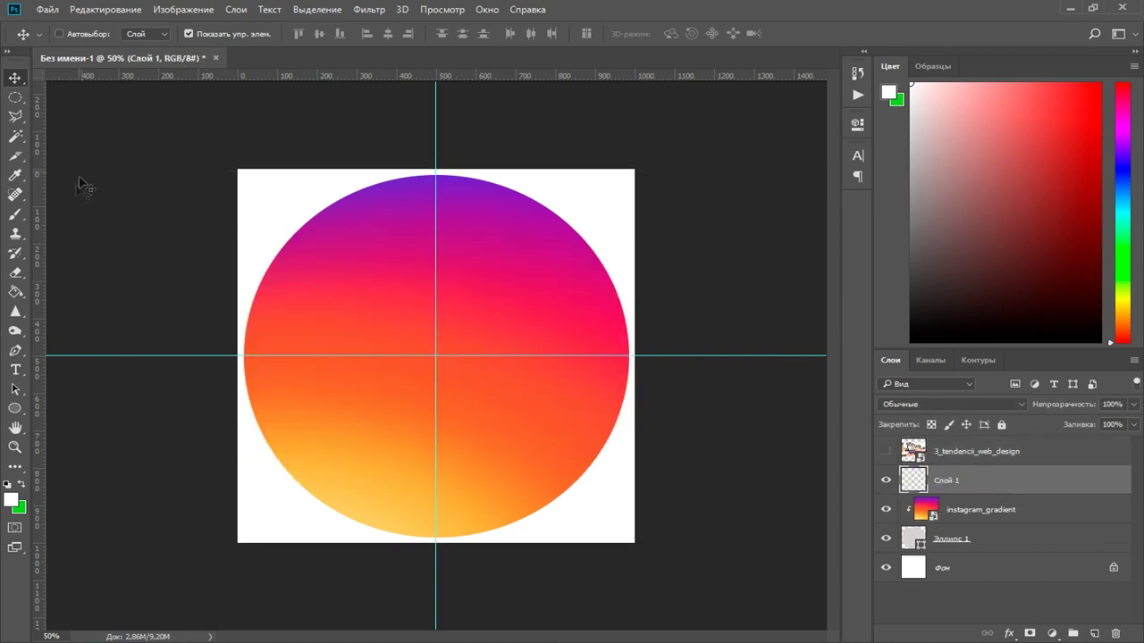
Draw a centred white 832×832 px circle, Эллипс 2, inside the gradient disc and unhide the laptop photo
{"action": "left_click", "coordinate": [16, 409]}
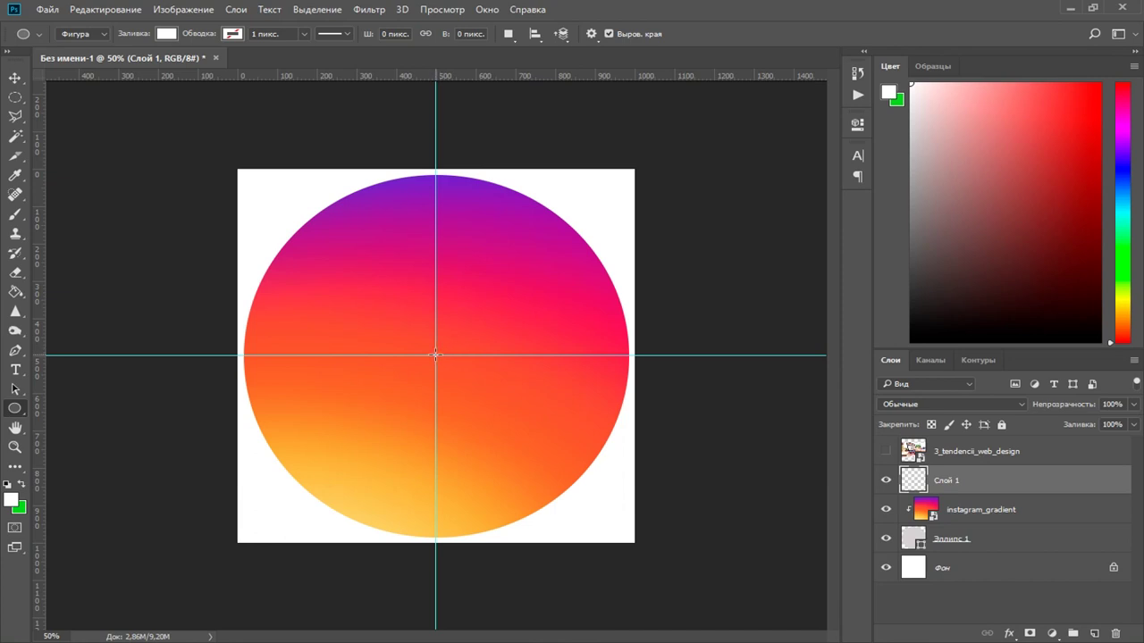
{"action": "left_click_drag", "start_coordinate": [435, 354], "coordinate": [270, 202]}
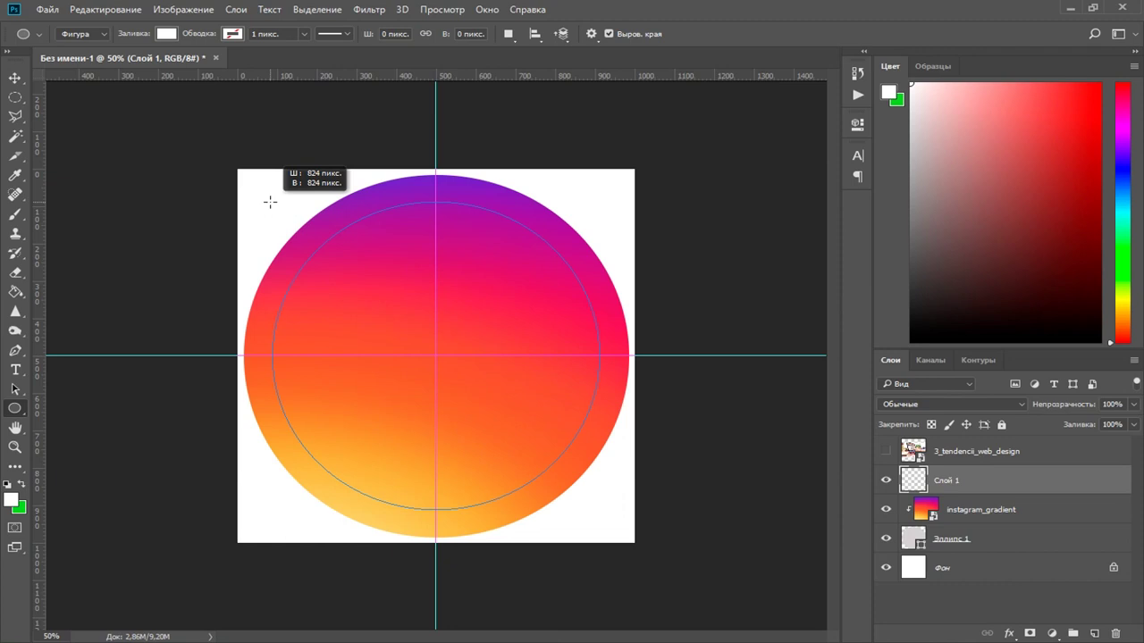
{"action": "left_click_drag", "start_coordinate": [267, 200], "coordinate": [265, 199]}
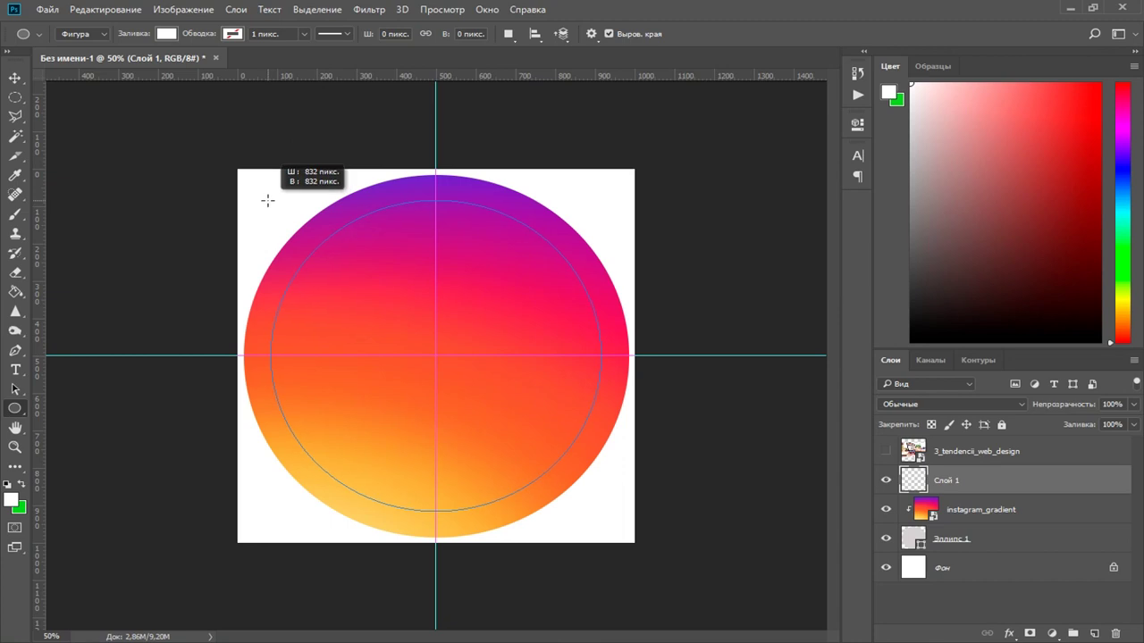
{"action": "left_click_drag", "start_coordinate": [267, 200], "coordinate": [268, 203]}
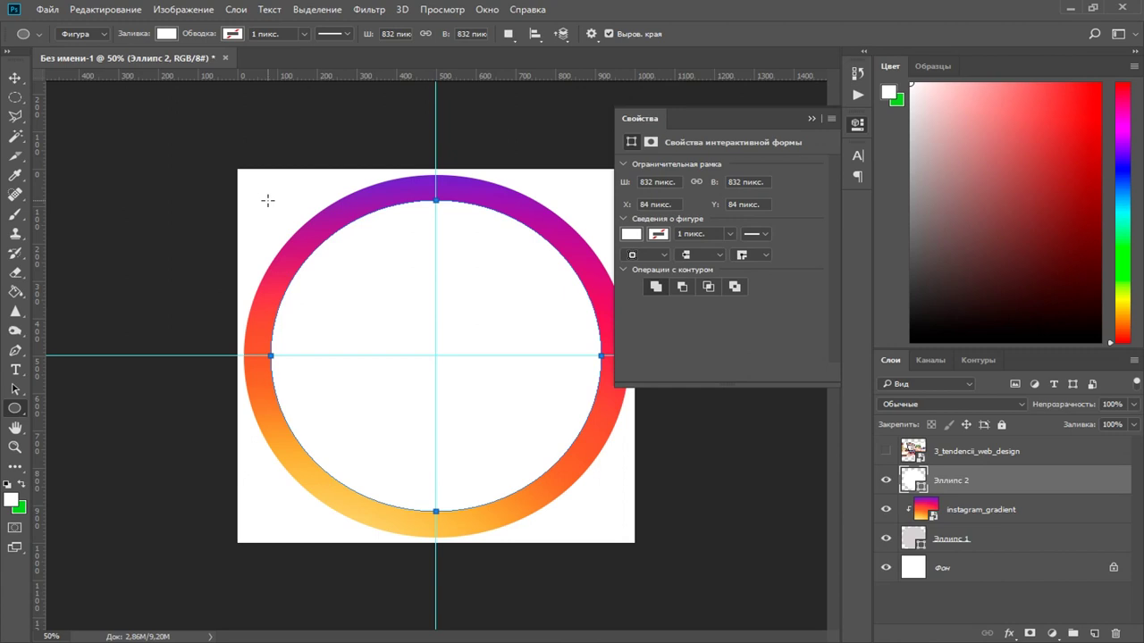
{"action": "left_click", "coordinate": [809, 119]}
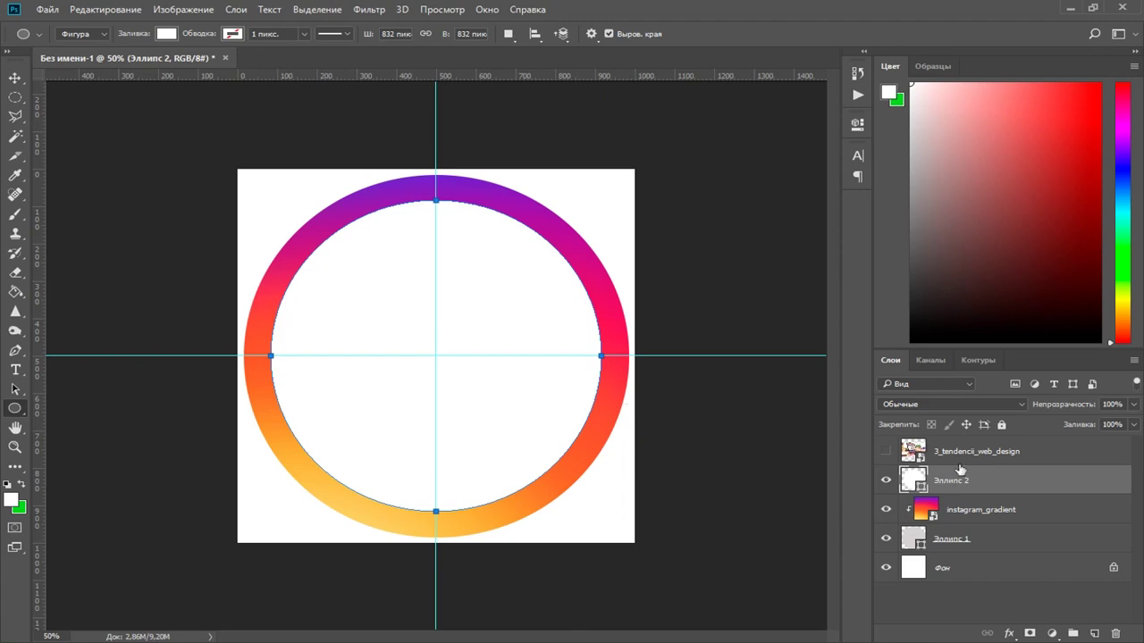
{"action": "left_click", "coordinate": [886, 451]}
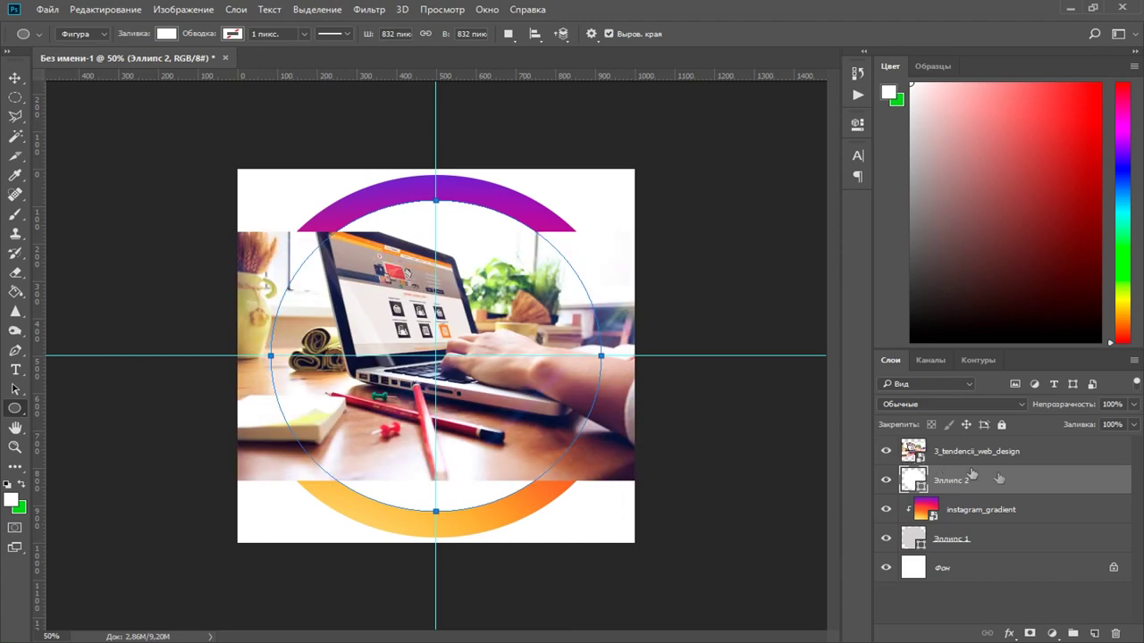
Scale the laptop photo up to about 107% so it covers the circle
{"action": "left_click", "coordinate": [987, 455]}
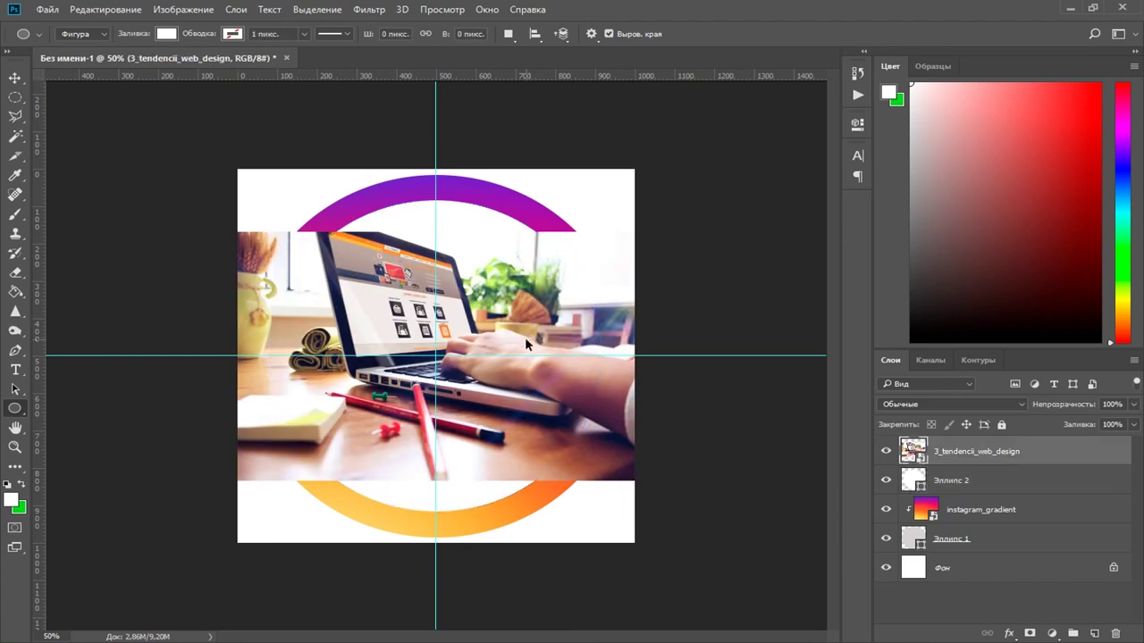
{"action": "key", "text": "ctrl+plus"}
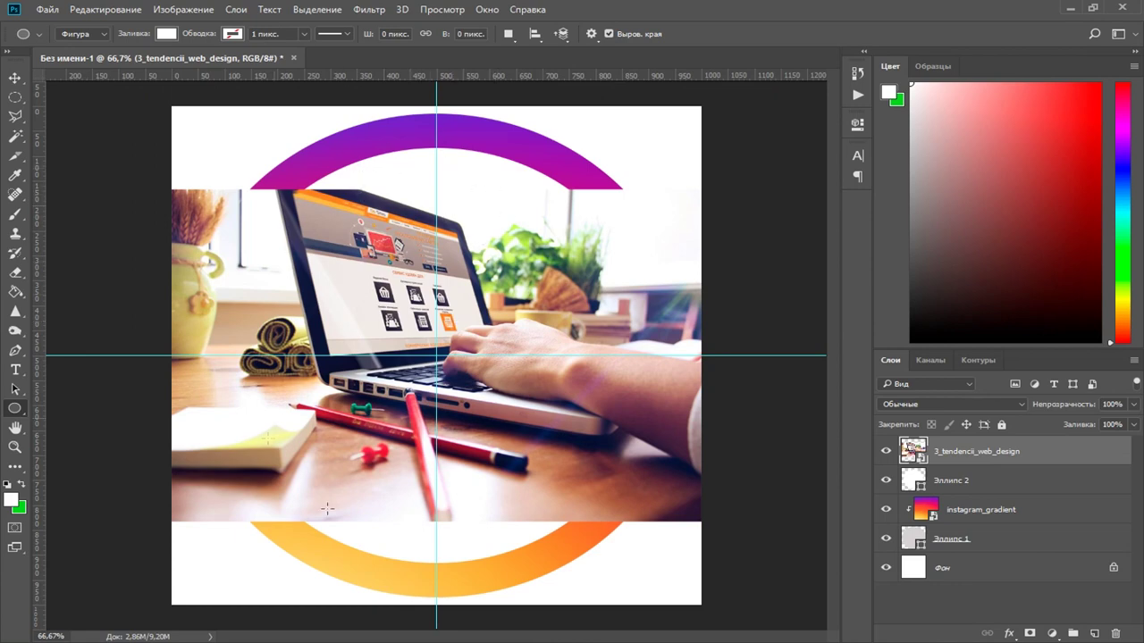
{"action": "key", "text": "ctrl+minus"}
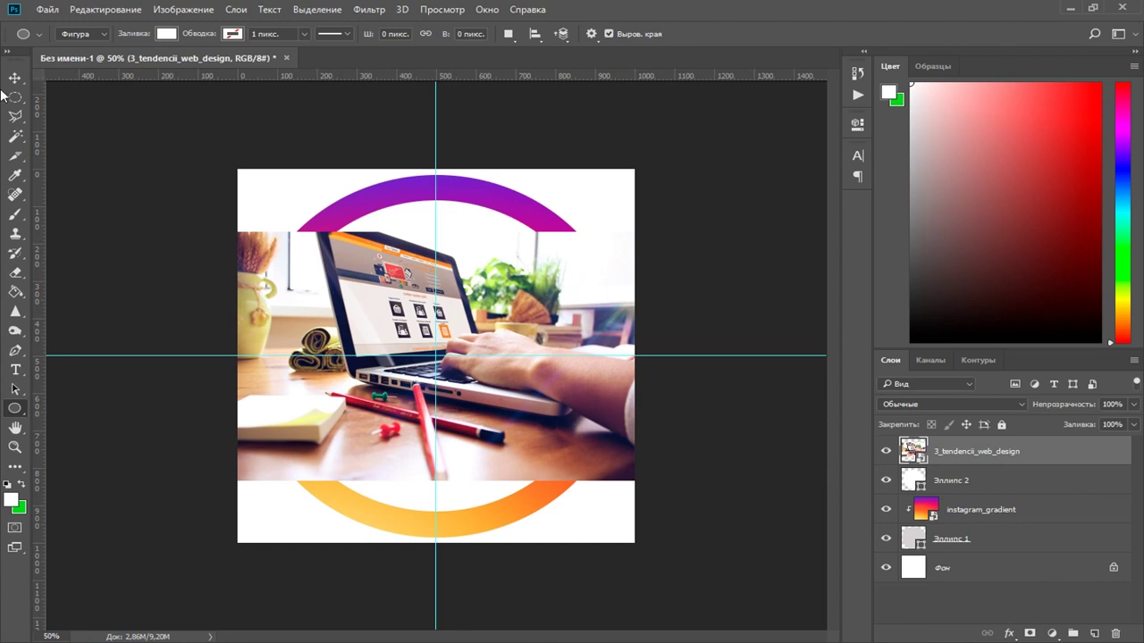
{"action": "left_click", "coordinate": [14, 78]}
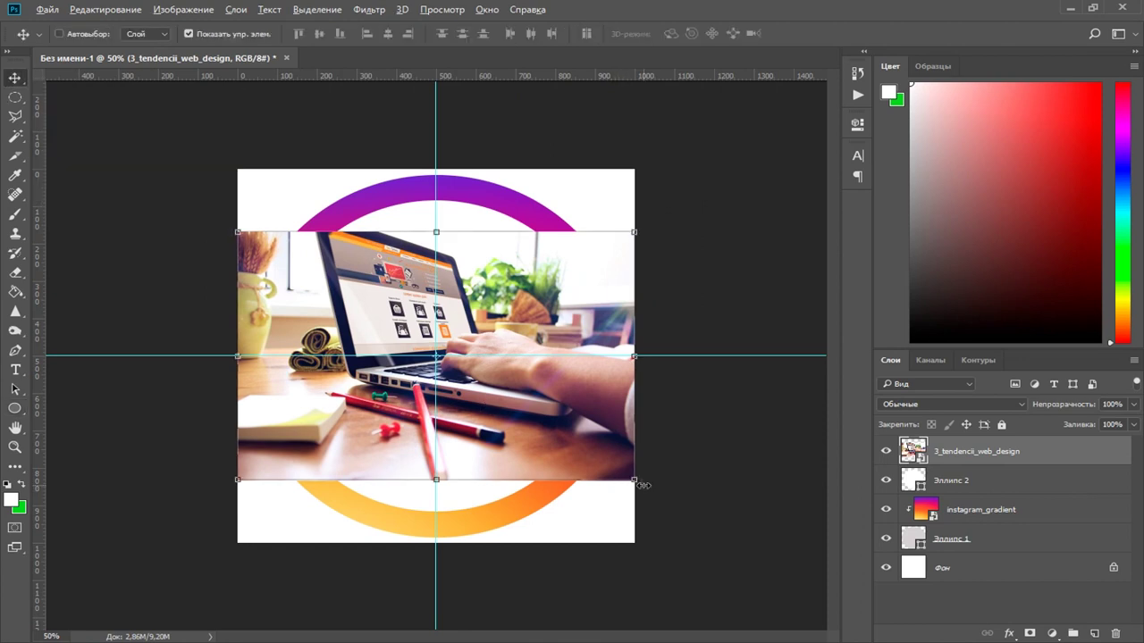
{"action": "left_click_drag", "start_coordinate": [633, 481], "coordinate": [686, 518]}
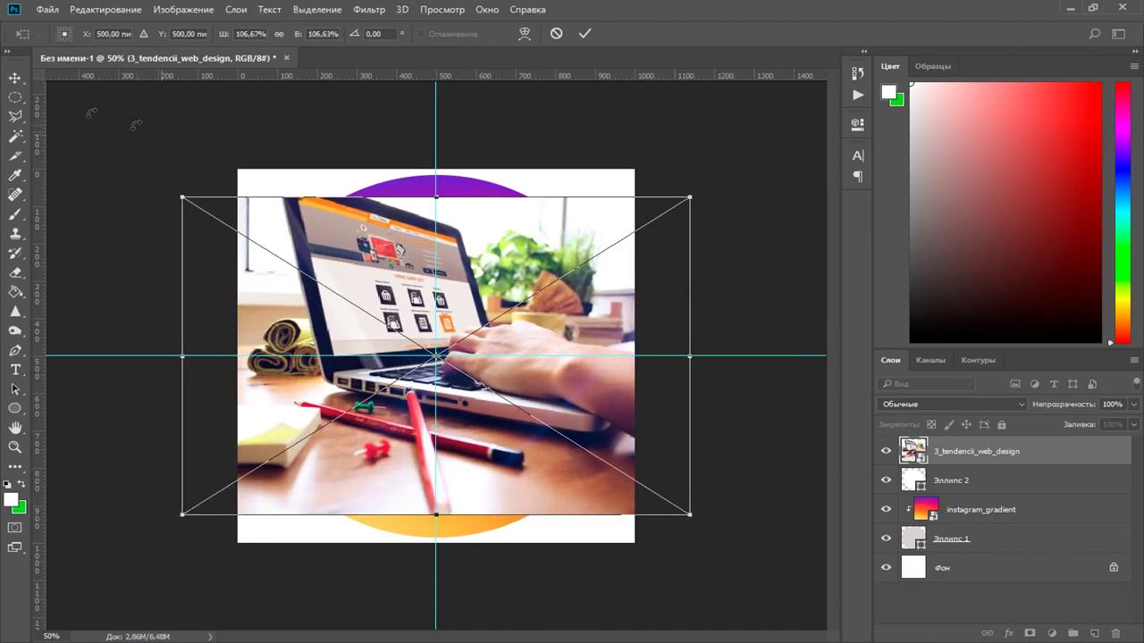
{"action": "left_click", "coordinate": [15, 83]}
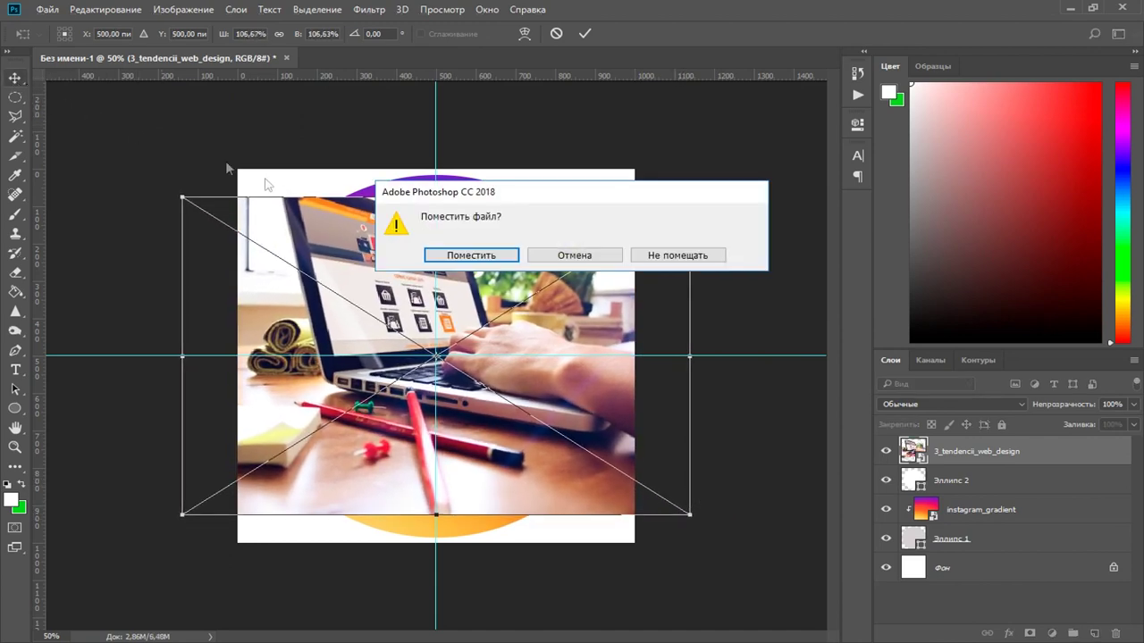
{"action": "left_click", "coordinate": [451, 258]}
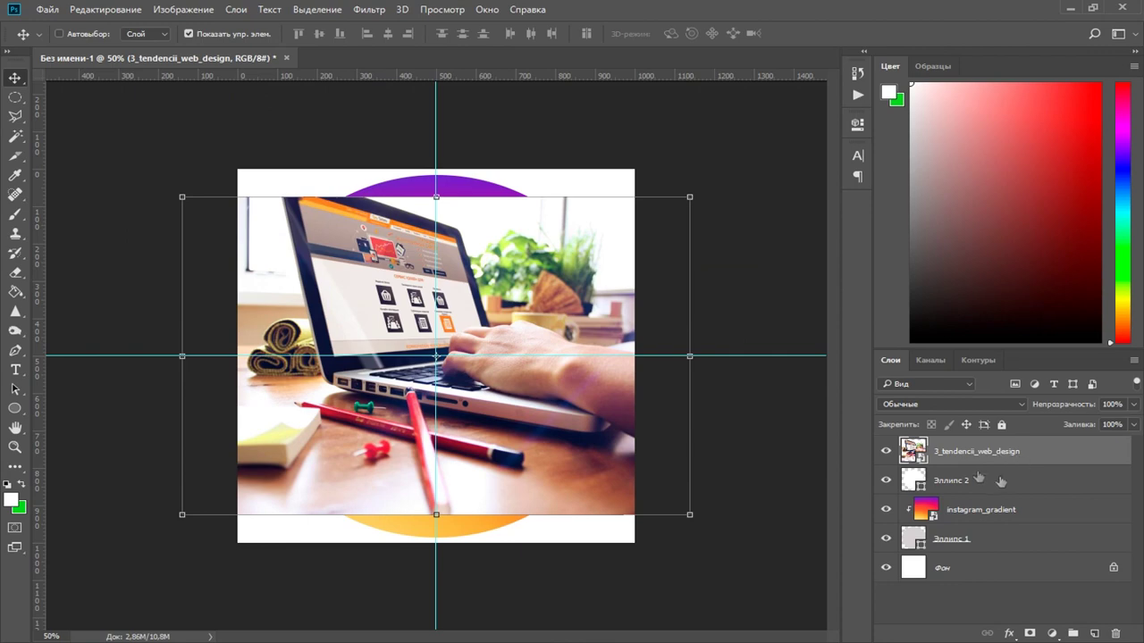
Check the ring by toggling the photo's visibility, then clip the photo to Эллипс 2
{"action": "left_click", "coordinate": [886, 452]}
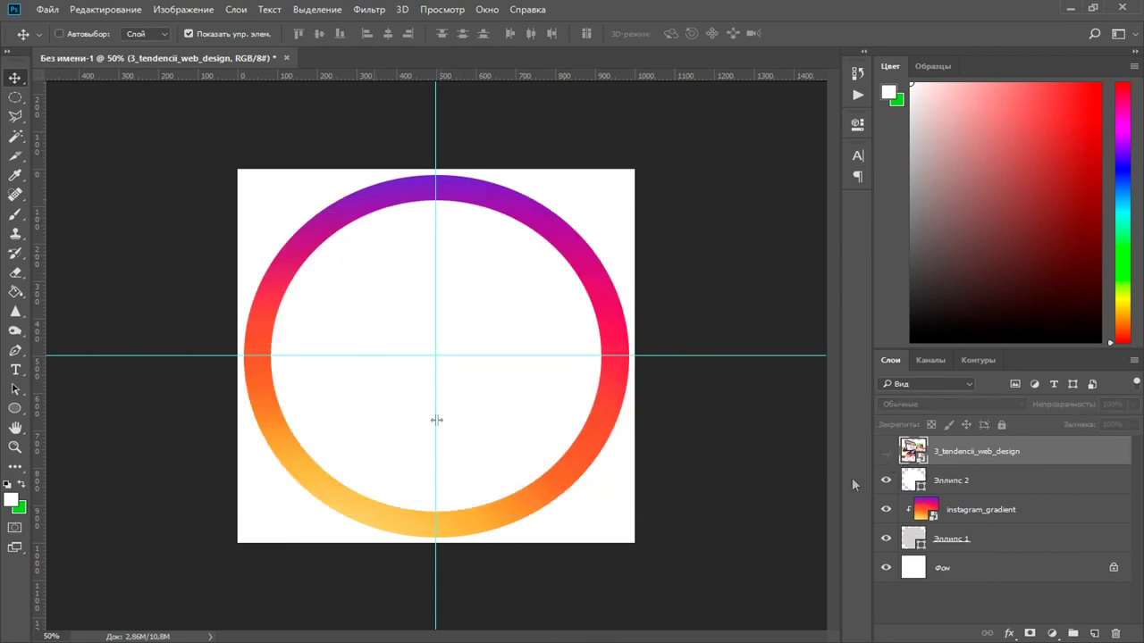
{"action": "left_click", "coordinate": [886, 451]}
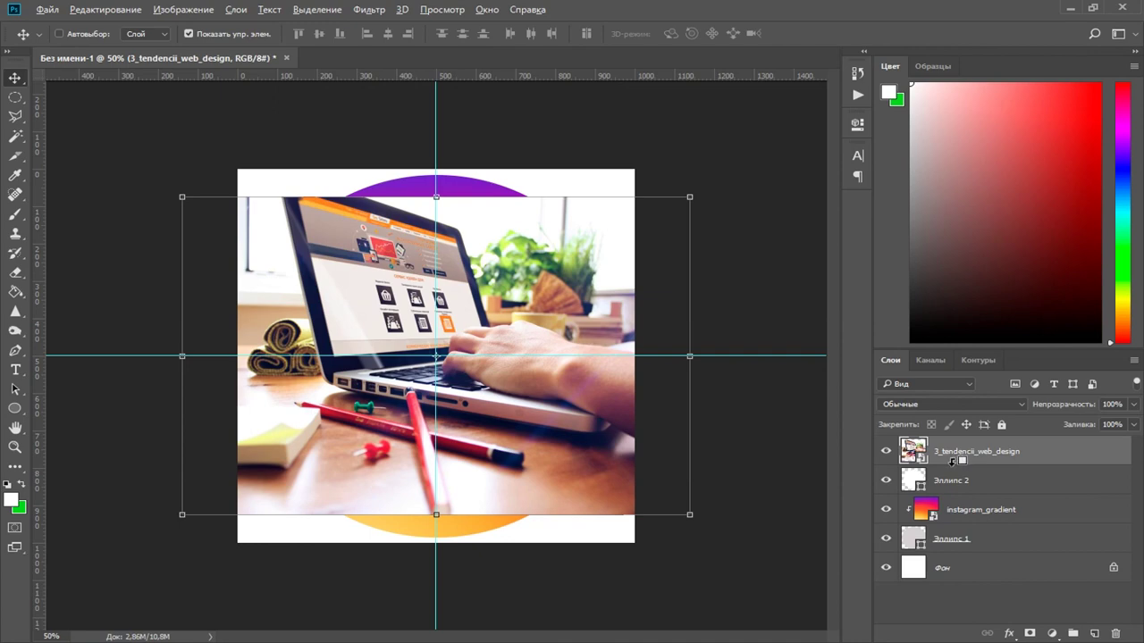
{"action": "left_click_drag", "start_coordinate": [934, 459], "coordinate": [953, 463]}
{"action": "left_click", "coordinate": [954, 463], "text": "alt"}
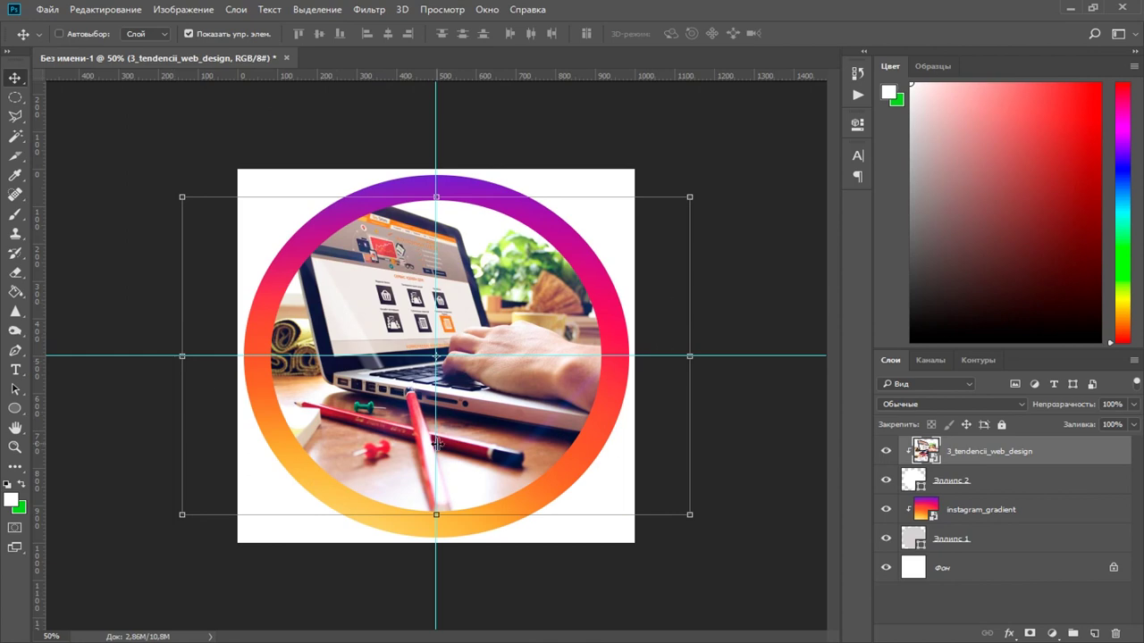
Reposition the clipped photo inside the ring and raise its Hue/Saturation lightness to +83
{"action": "mouse_move", "coordinate": [483, 422]}
{"action": "left_mouse_down"}
{"action": "mouse_move", "coordinate": [508, 422]}
{"action": "mouse_move", "coordinate": [487, 420]}
{"action": "left_mouse_up"}
{"action": "mouse_move", "coordinate": [486, 424]}
{"action": "left_mouse_down"}
{"action": "mouse_move", "coordinate": [478, 406]}
{"action": "mouse_move", "coordinate": [502, 407]}
{"action": "left_mouse_up"}
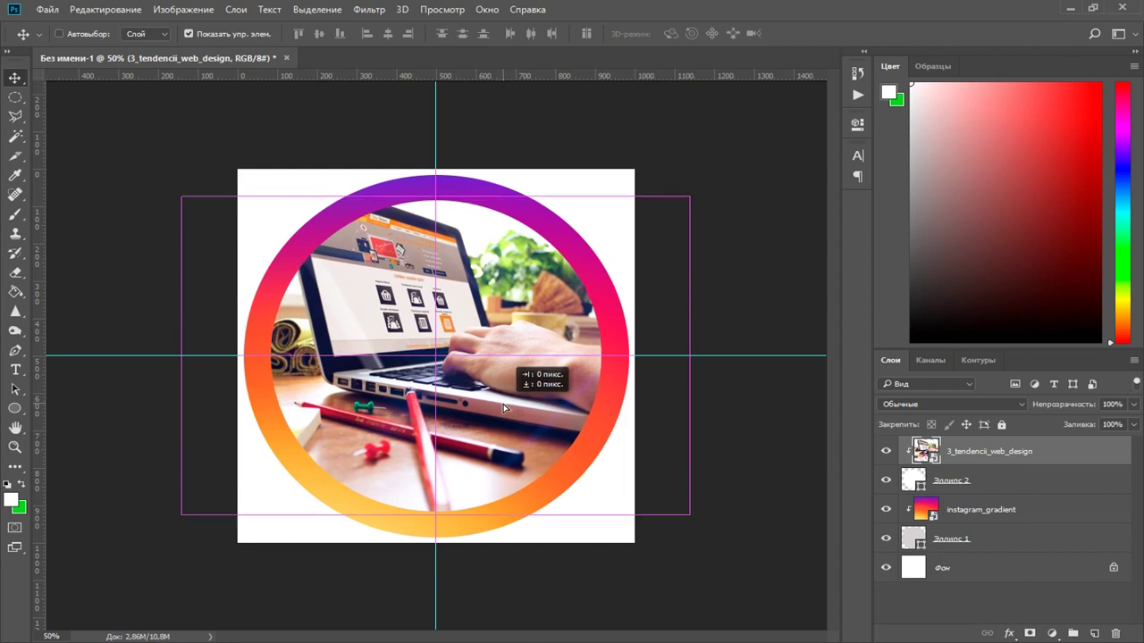
{"action": "left_click_drag", "start_coordinate": [503, 408], "coordinate": [503, 408]}
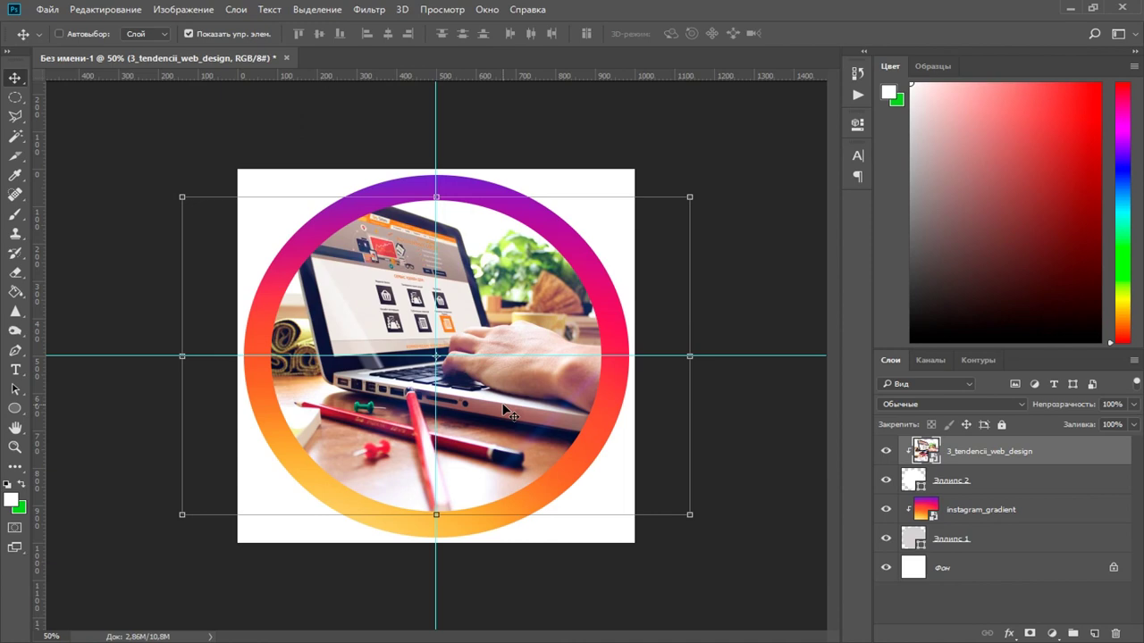
{"action": "key", "text": "ctrl+u"}
{"action": "left_click_drag", "start_coordinate": [838, 320], "coordinate": [906, 329]}
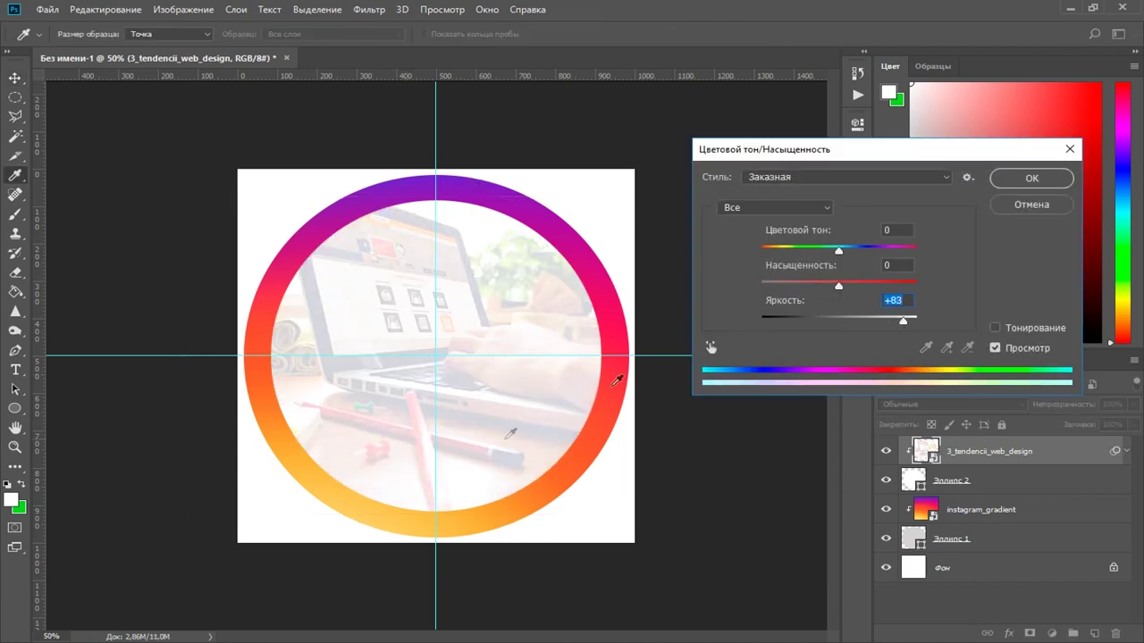
Redo the Hue/Saturation smart filter on the laptop photo with lightness lowered to −49
{"action": "left_click", "coordinate": [1024, 207]}
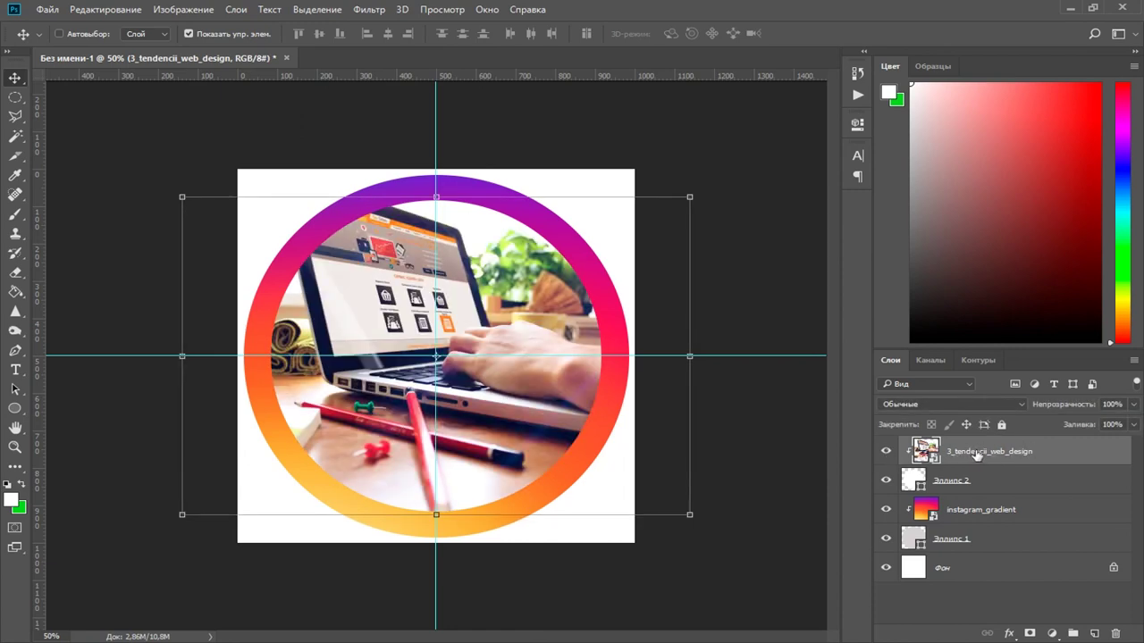
{"action": "key", "text": "ctrl"}
{"action": "key", "text": "ctrl+u"}
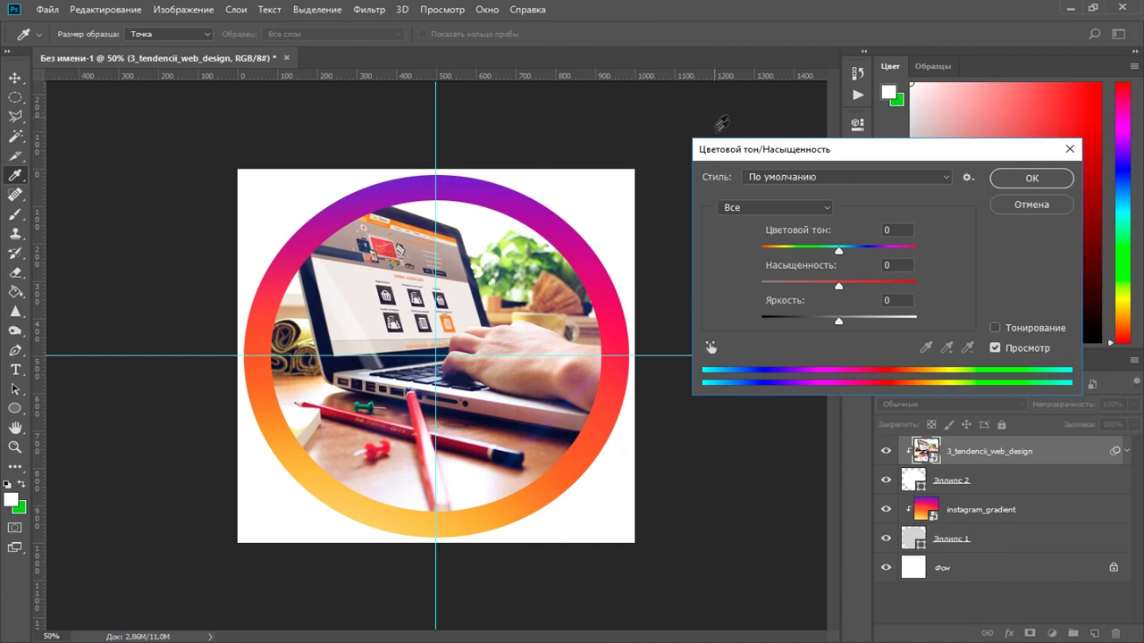
{"action": "key", "text": "Tab"}
{"action": "mouse_move", "coordinate": [836, 320]}
{"action": "left_mouse_down"}
{"action": "mouse_move", "coordinate": [794, 323]}
{"action": "mouse_move", "coordinate": [814, 324]}
{"action": "left_mouse_up"}
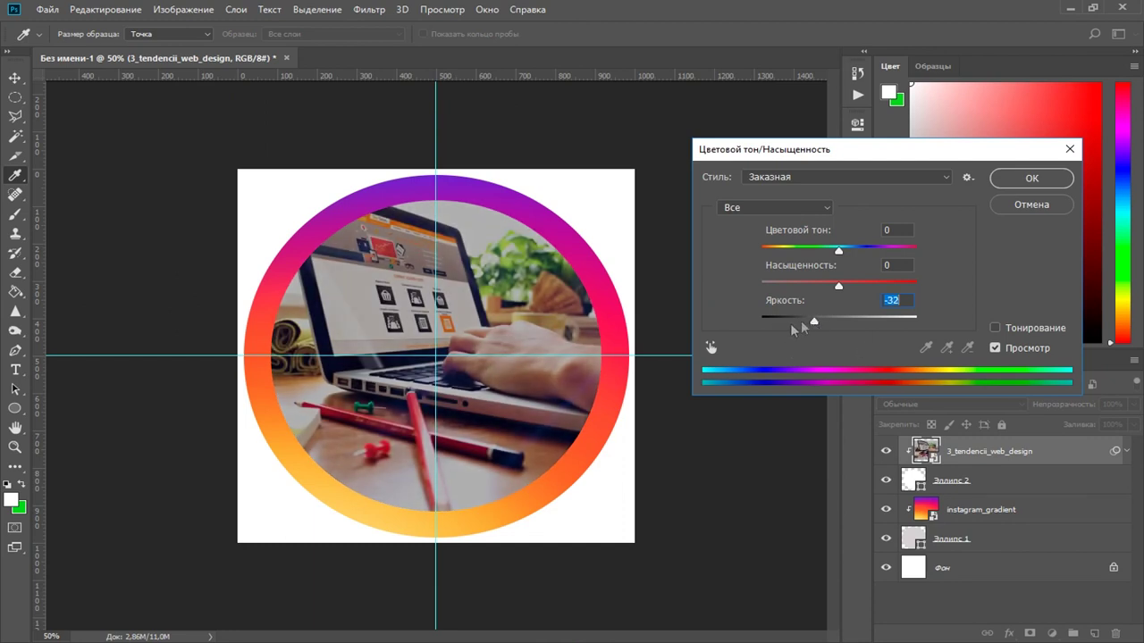
{"action": "left_click_drag", "start_coordinate": [812, 321], "coordinate": [800, 322]}
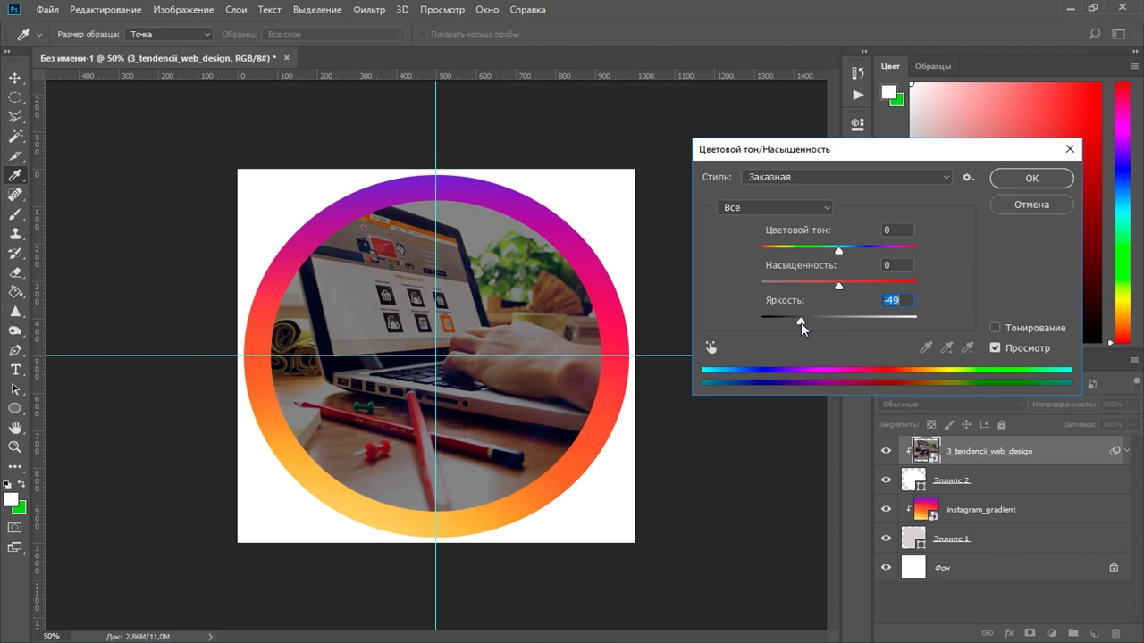
{"action": "left_click", "coordinate": [1029, 181]}
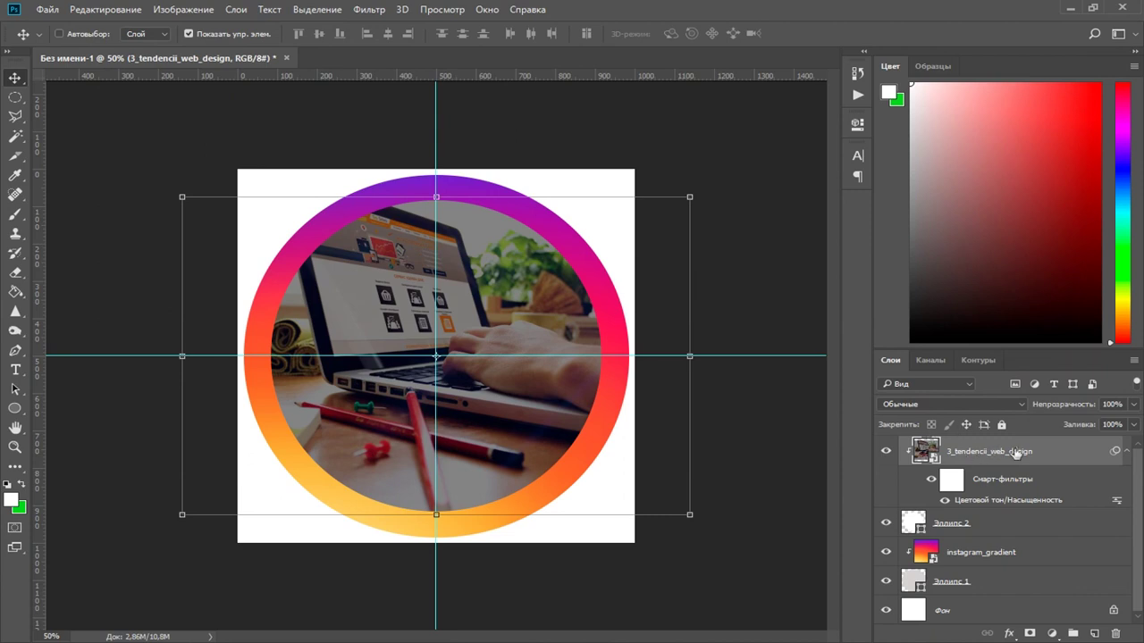
{"action": "left_click", "coordinate": [15, 372]}
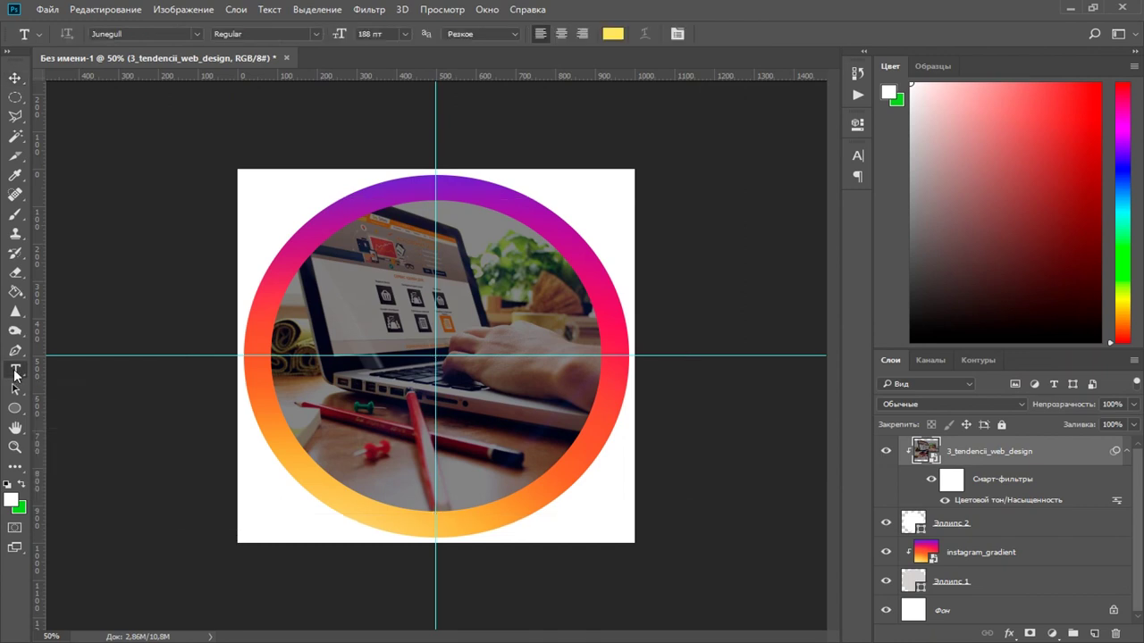
Type the word GRAFON on the canvas, replacing the mistyped Cyrillic letters
{"action": "left_click", "coordinate": [372, 420]}
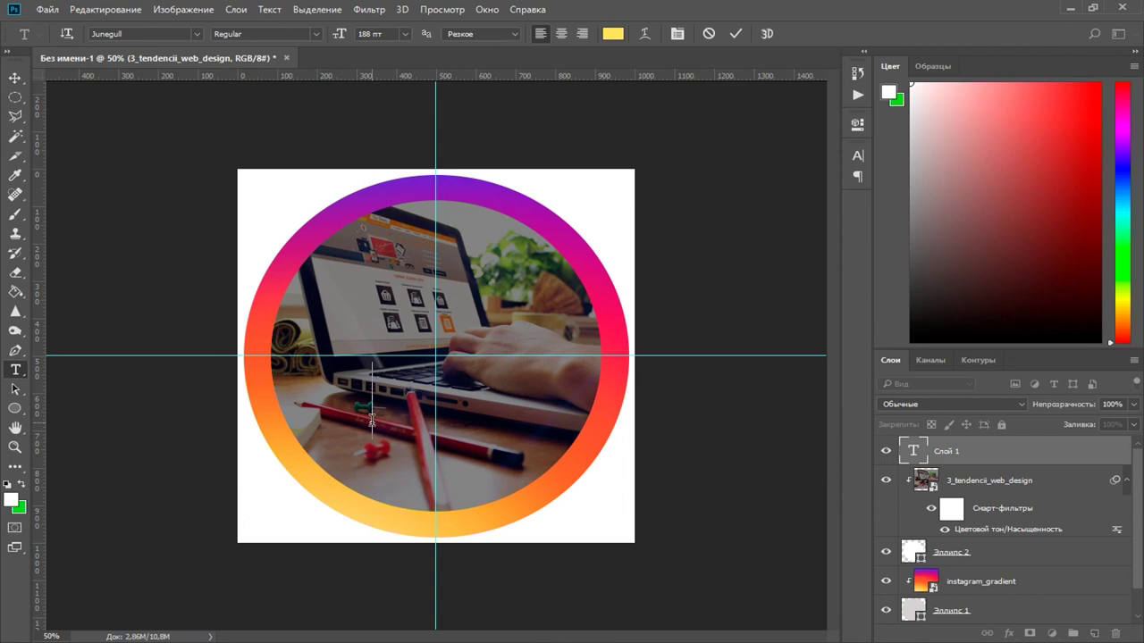
{"action": "type", "text": "ПКФ"}
{"action": "key", "text": "BackSpace"}
{"action": "key", "text": "BackSpace"}
{"action": "key", "text": "BackSpace"}
{"action": "type", "text": "GRA"}
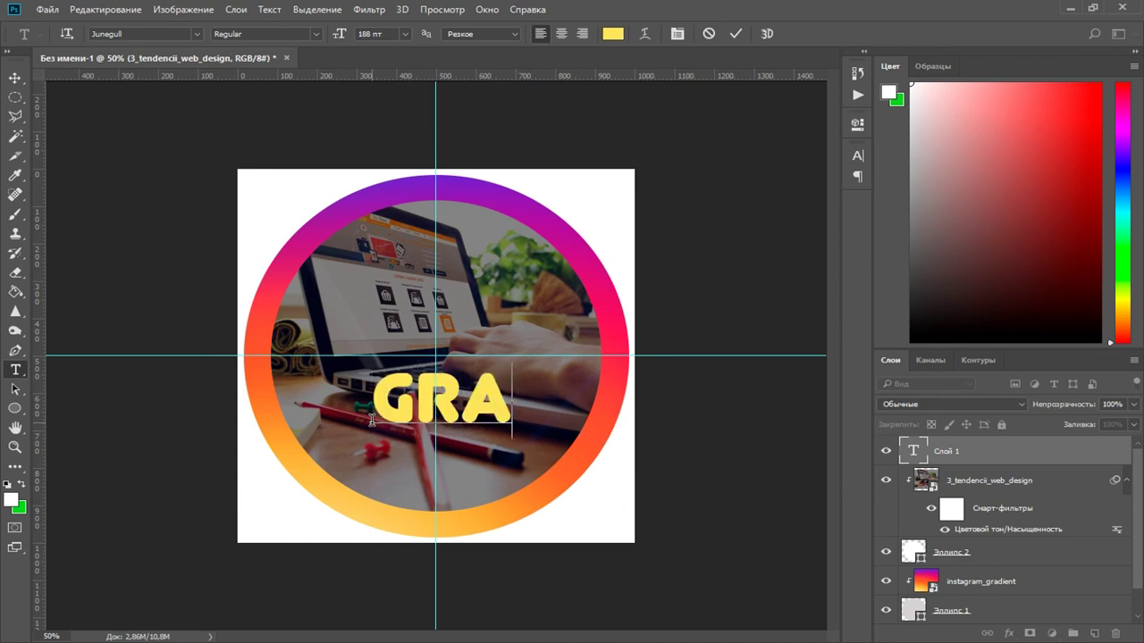
{"action": "type", "text": "FON"}
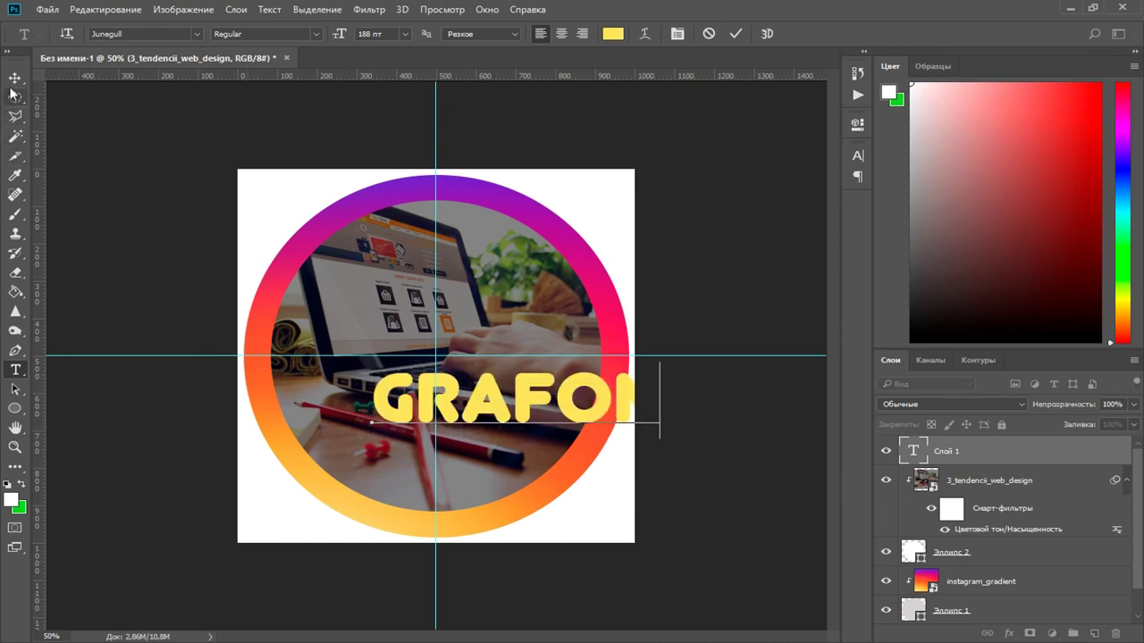
Centre the GRAFON text on the guides across the middle of the circle
{"action": "left_click", "coordinate": [16, 77]}
{"action": "left_click_drag", "start_coordinate": [554, 406], "coordinate": [471, 405]}
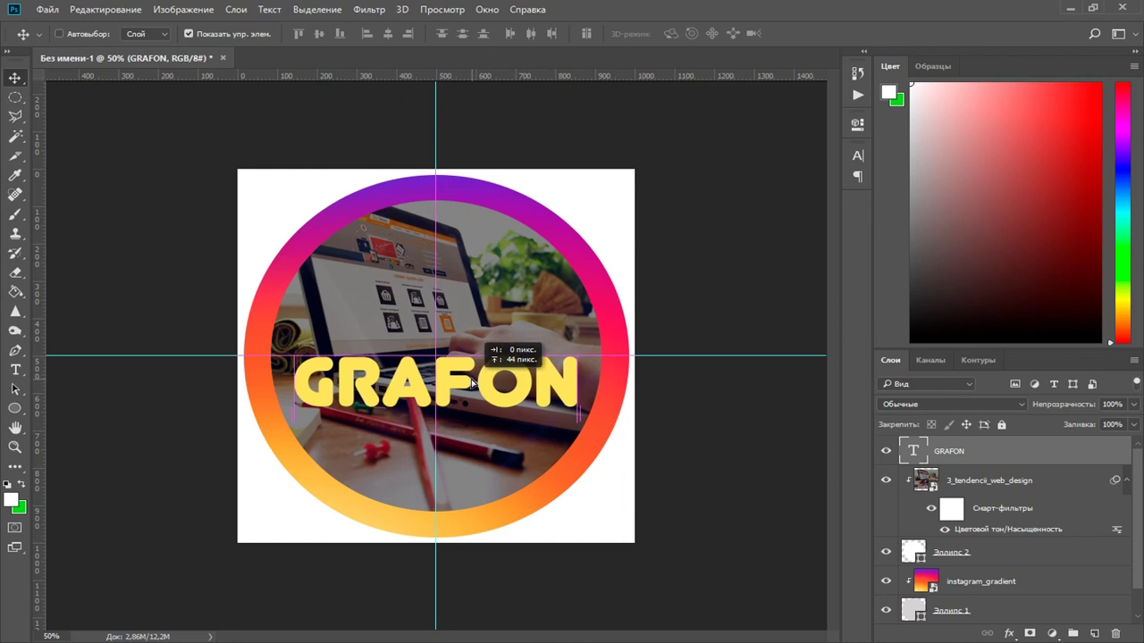
{"action": "left_click_drag", "start_coordinate": [474, 393], "coordinate": [479, 364]}
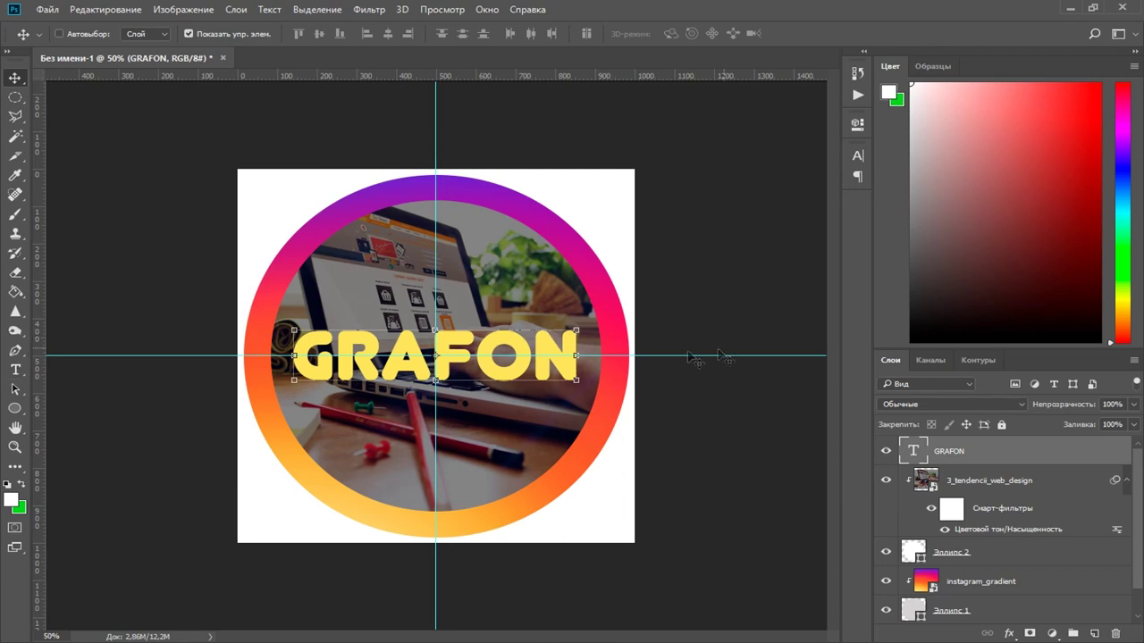
{"action": "key", "text": "ctrl+plus"}
{"action": "key", "text": "ctrl+minus"}
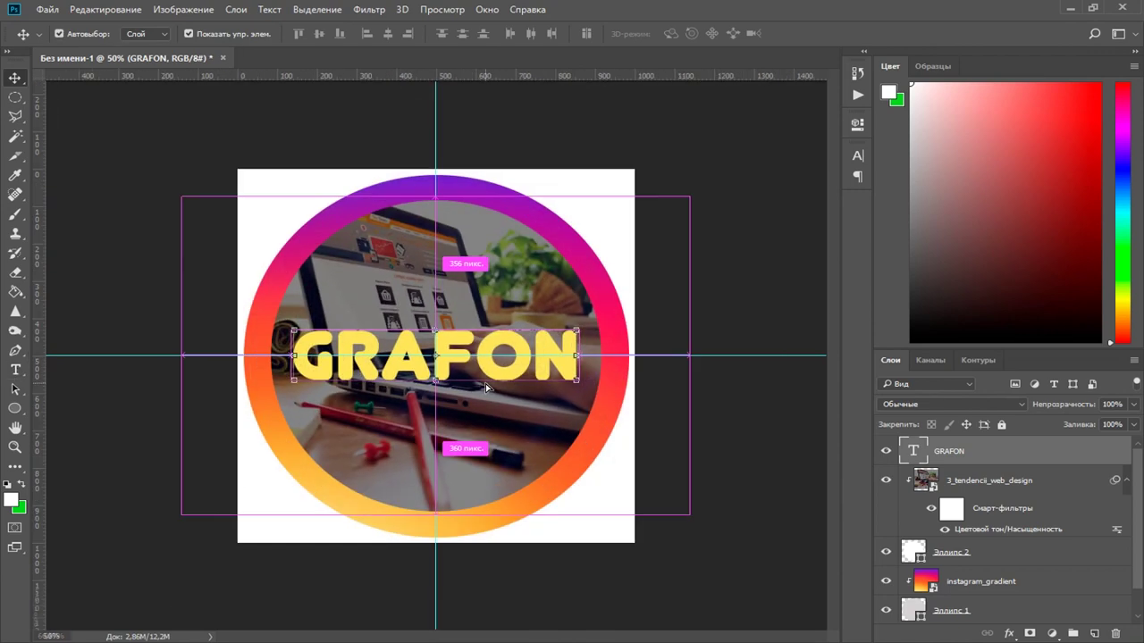
{"action": "left_click", "coordinate": [15, 97]}
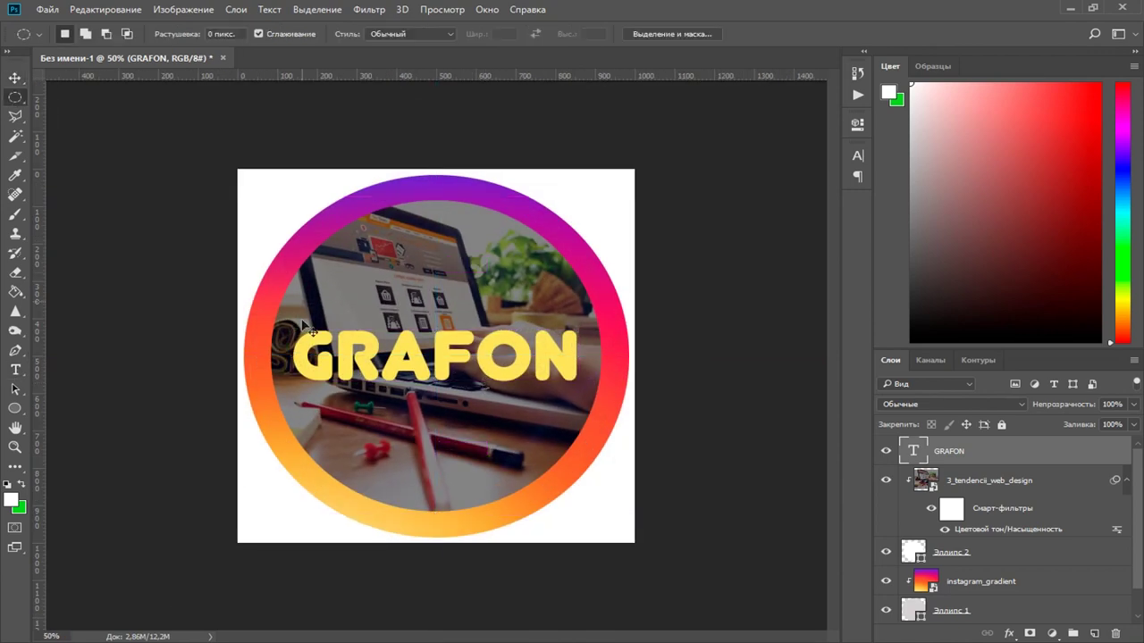
{"action": "key", "text": "ctrl+semicolon"}
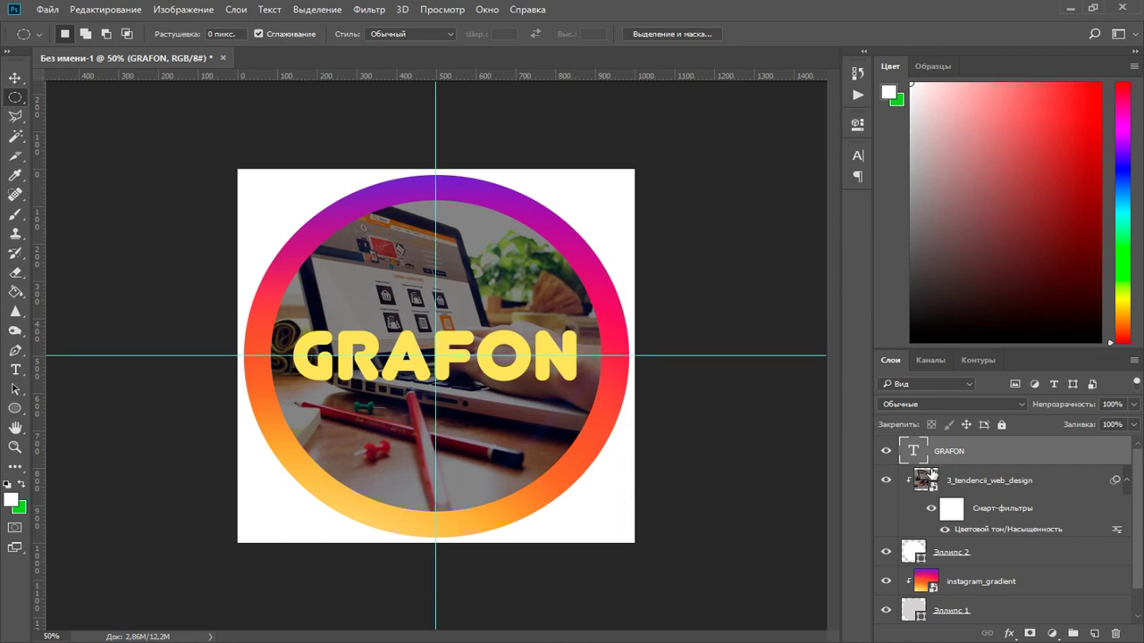
Add a second Hue/Saturation to the laptop photo layer with brightness -18
{"action": "left_click", "coordinate": [958, 481]}
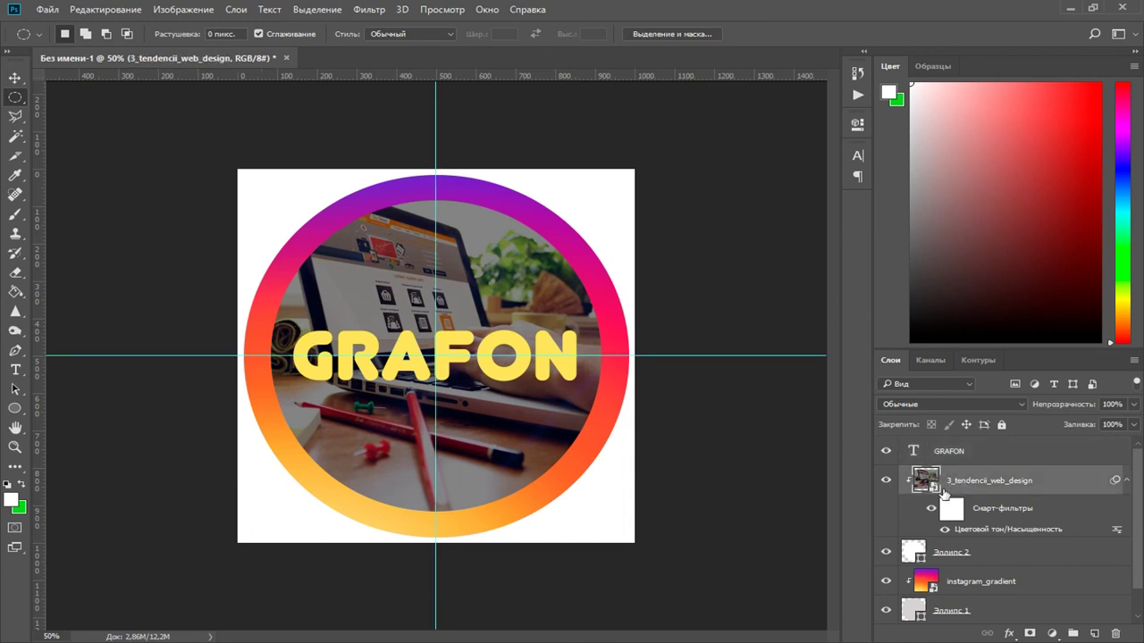
{"action": "key", "text": "ctrl+u"}
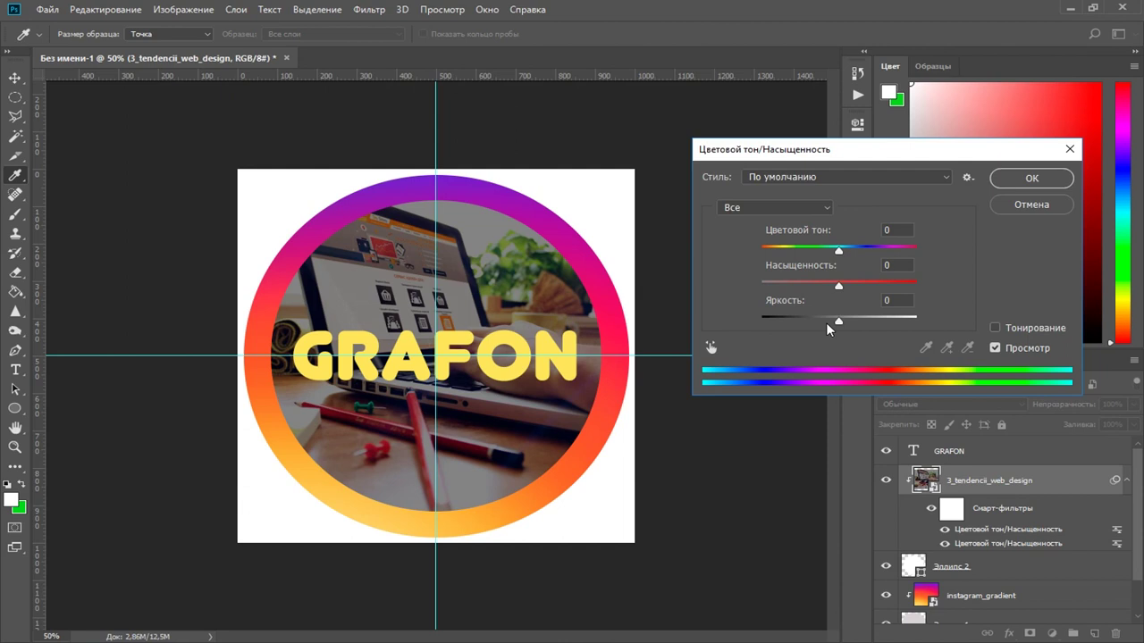
{"action": "left_click_drag", "start_coordinate": [827, 320], "coordinate": [823, 320]}
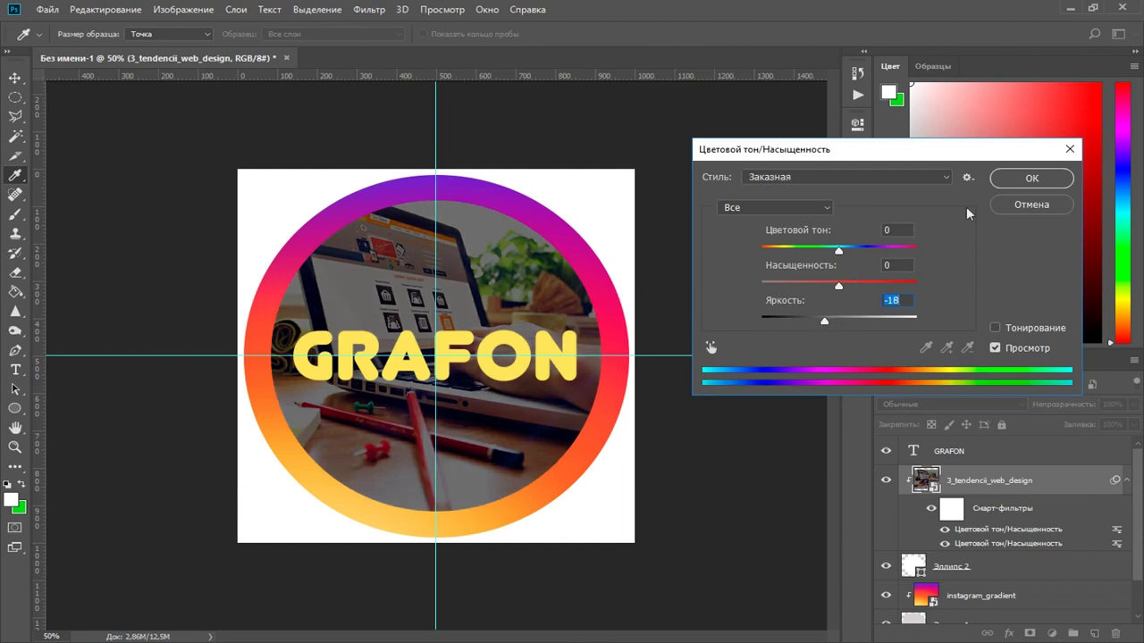
{"action": "left_click", "coordinate": [1031, 177]}
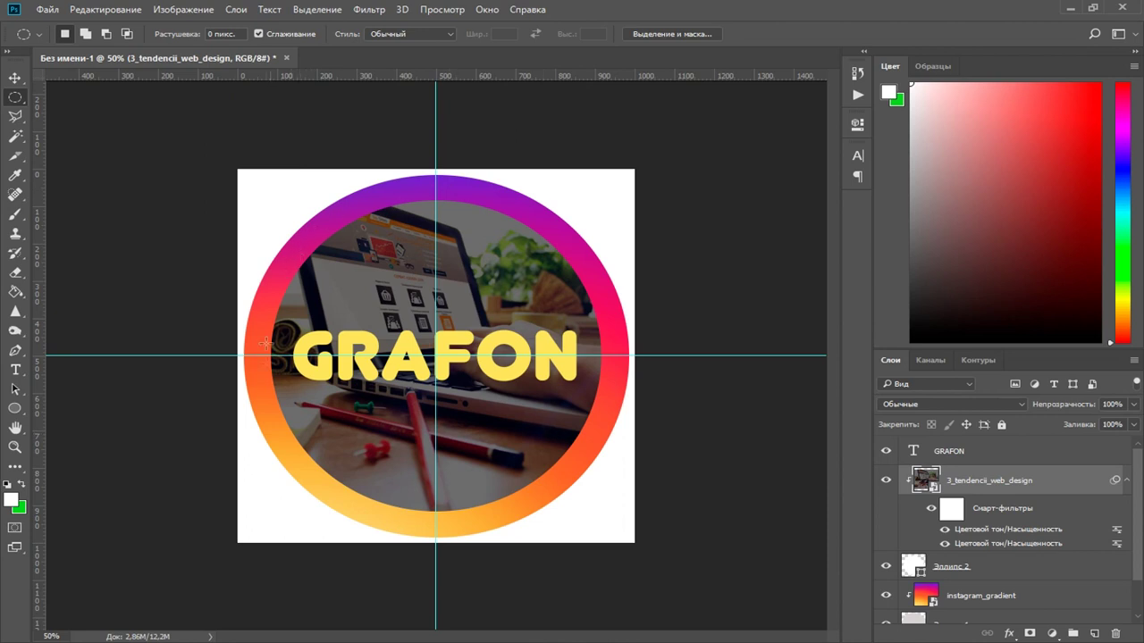
{"action": "scroll", "coordinate": [989, 496], "scroll_direction": "down", "scroll_amount": 1}
{"action": "scroll", "coordinate": [992, 500], "scroll_direction": "up", "scroll_amount": 1}
Give Эллипс 2 a white, 100% opacity, 23 px stroke through Blending Options
{"action": "left_click", "coordinate": [984, 573]}
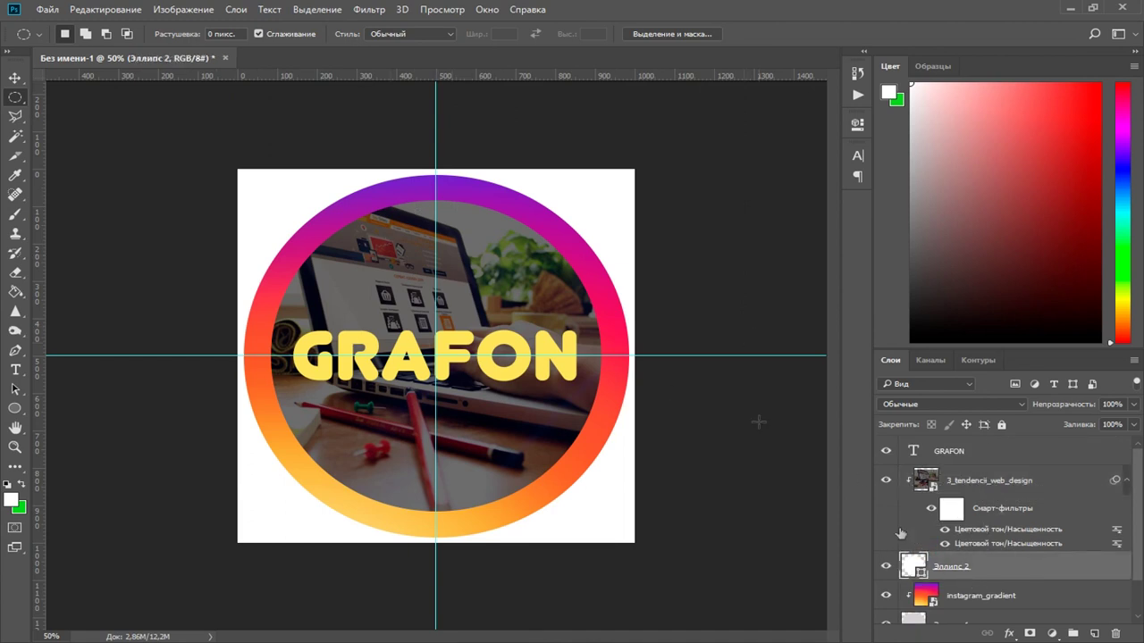
{"action": "right_click", "coordinate": [999, 568]}
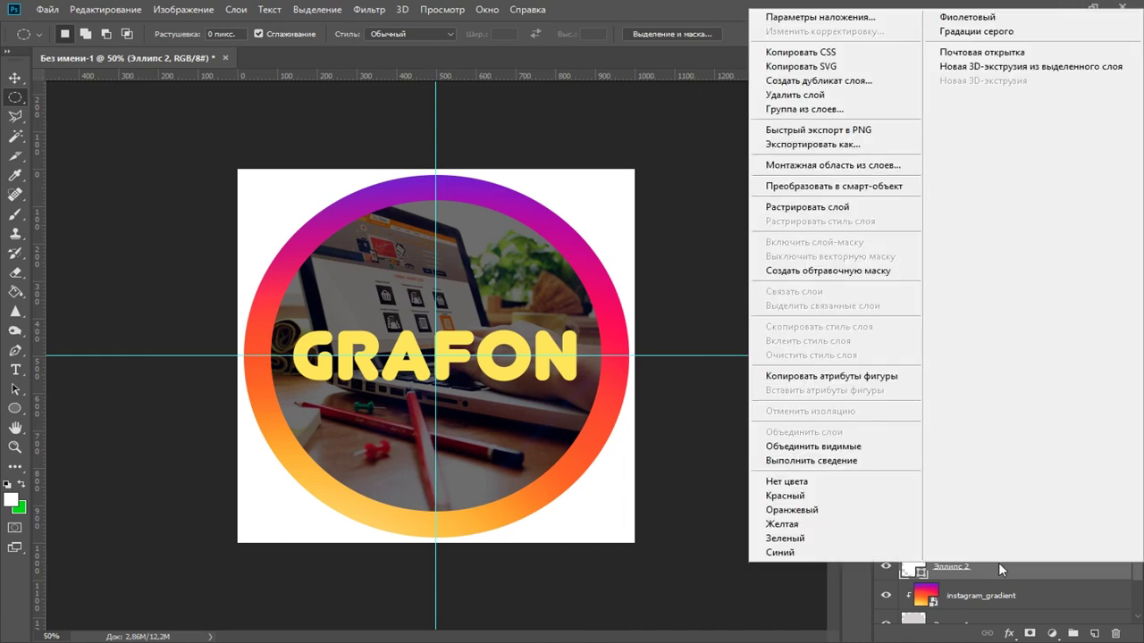
{"action": "left_click", "coordinate": [776, 18]}
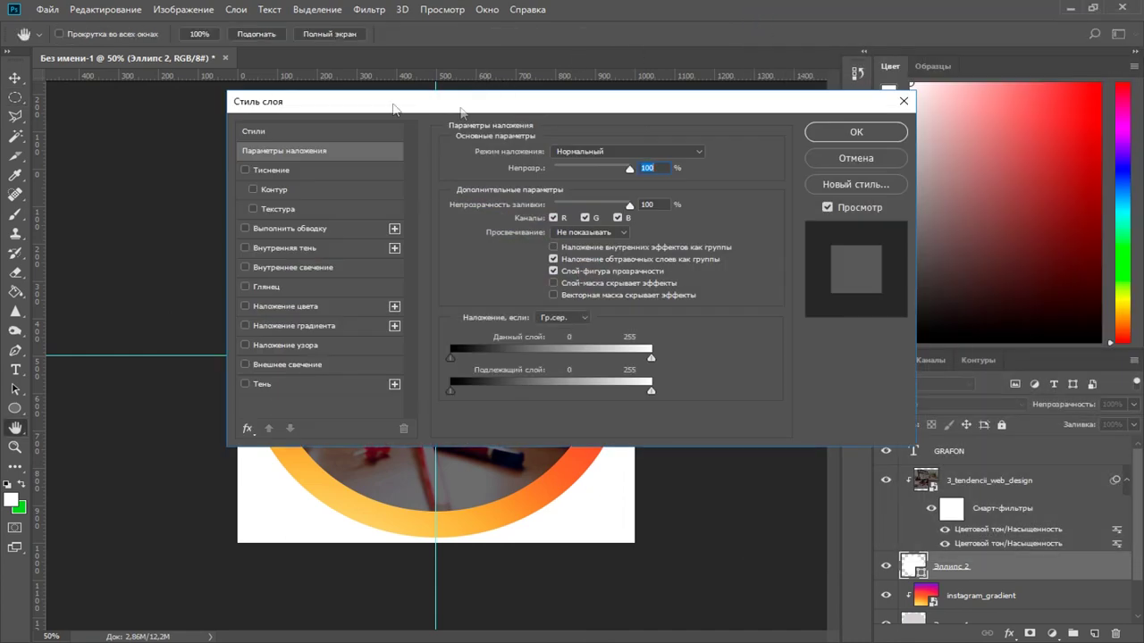
{"action": "left_click_drag", "start_coordinate": [397, 107], "coordinate": [670, 103]}
{"action": "left_click", "coordinate": [596, 229]}
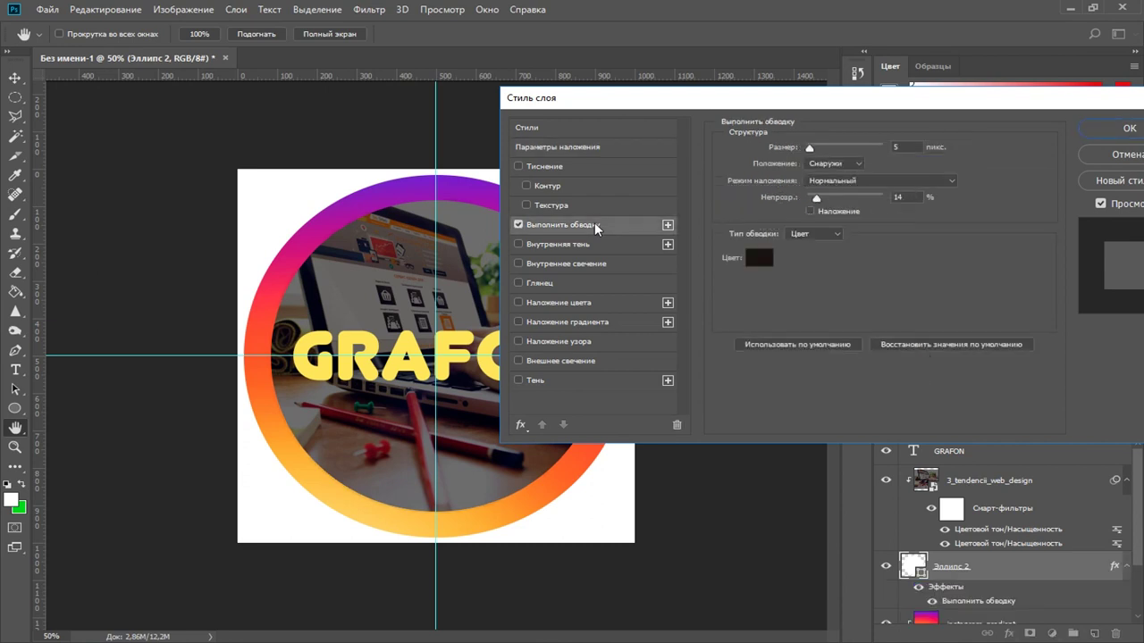
{"action": "left_click", "coordinate": [760, 268]}
{"action": "left_click_drag", "start_coordinate": [595, 115], "coordinate": [538, 82]}
{"action": "key", "text": "Return"}
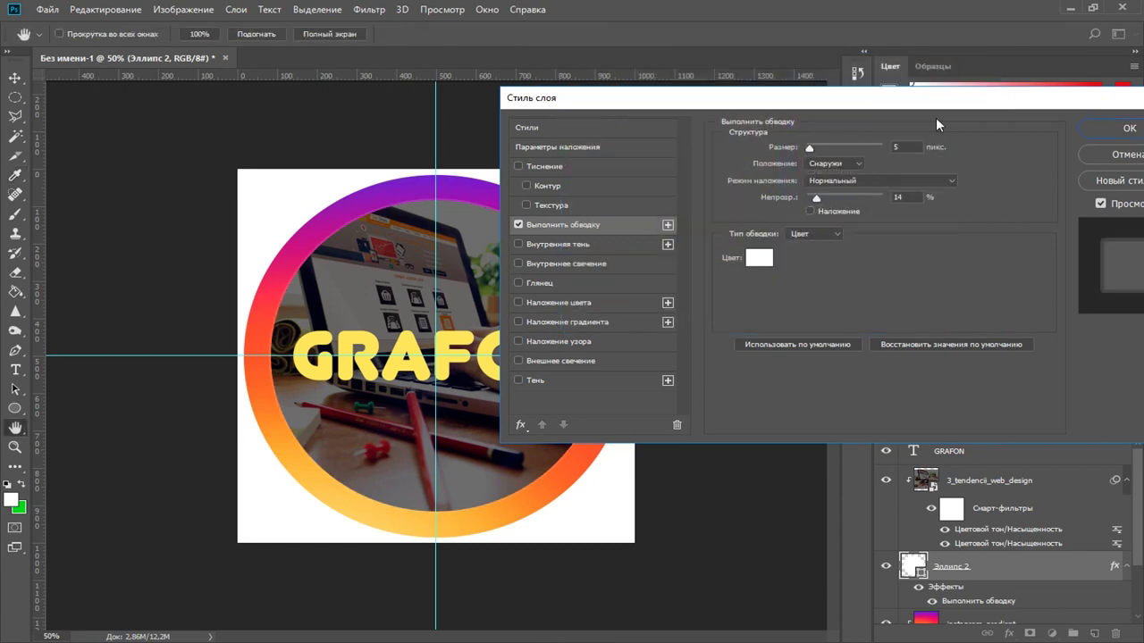
{"action": "left_click_drag", "start_coordinate": [813, 198], "coordinate": [885, 198]}
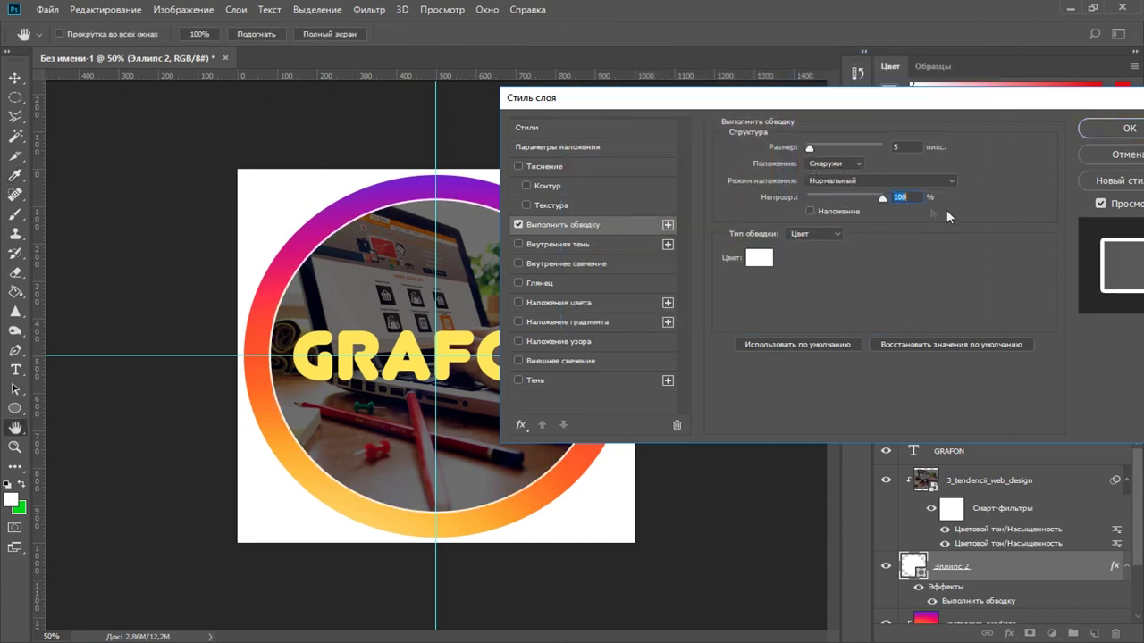
{"action": "left_click_drag", "start_coordinate": [810, 150], "coordinate": [822, 154]}
{"action": "left_click", "coordinate": [1117, 131]}
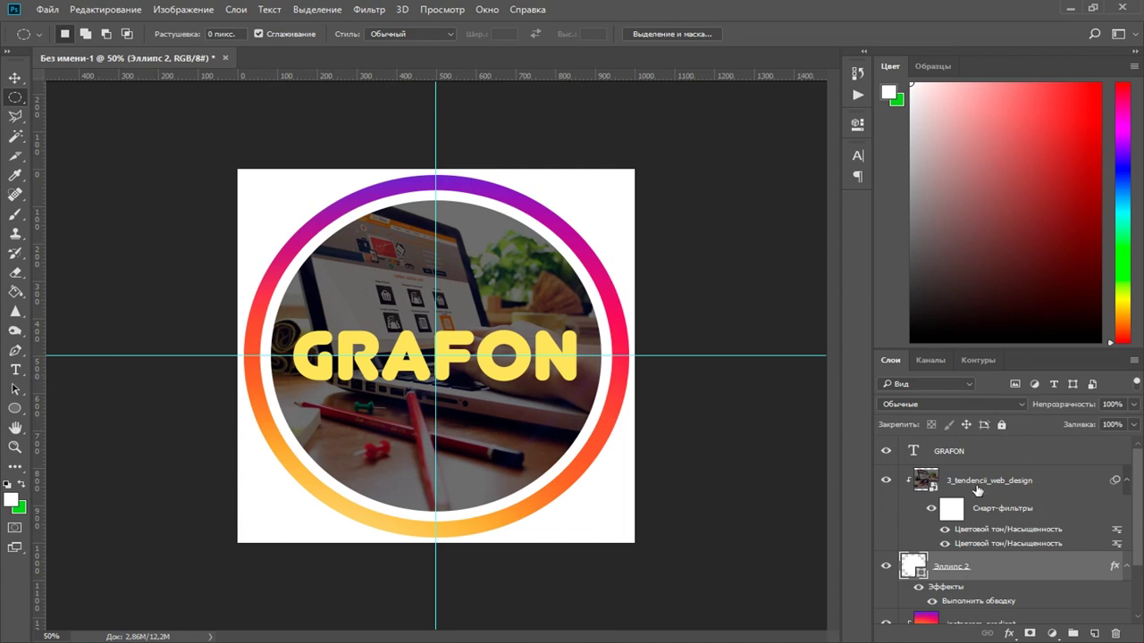
{"action": "left_click", "coordinate": [981, 485]}
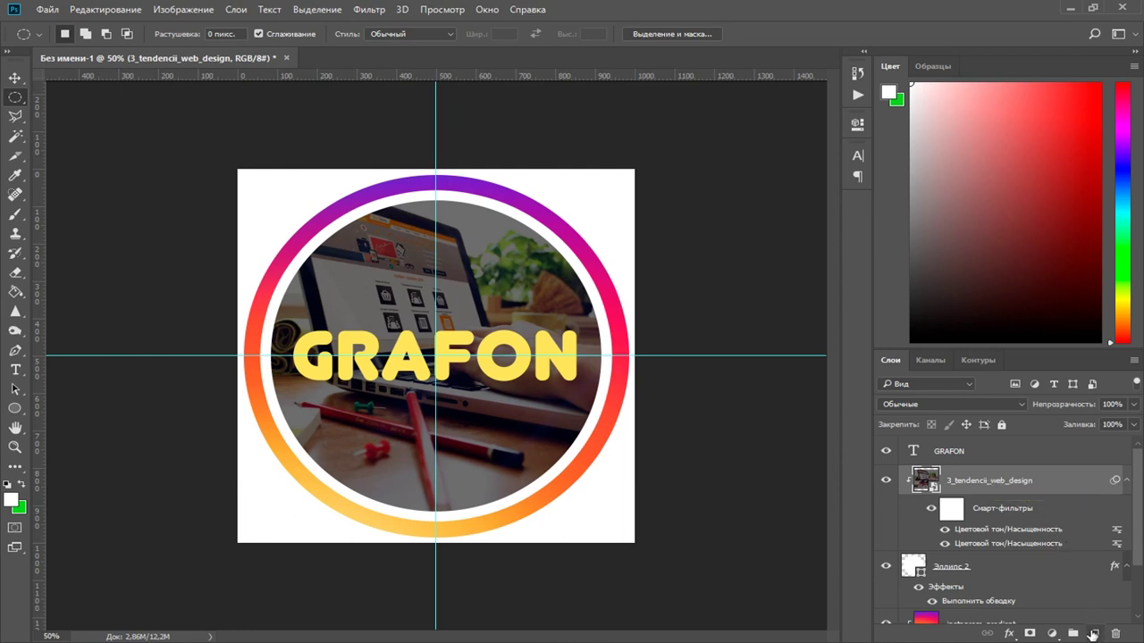
Add a new empty layer and draw a circular selection from the guide crossing
{"action": "left_click", "coordinate": [1092, 633]}
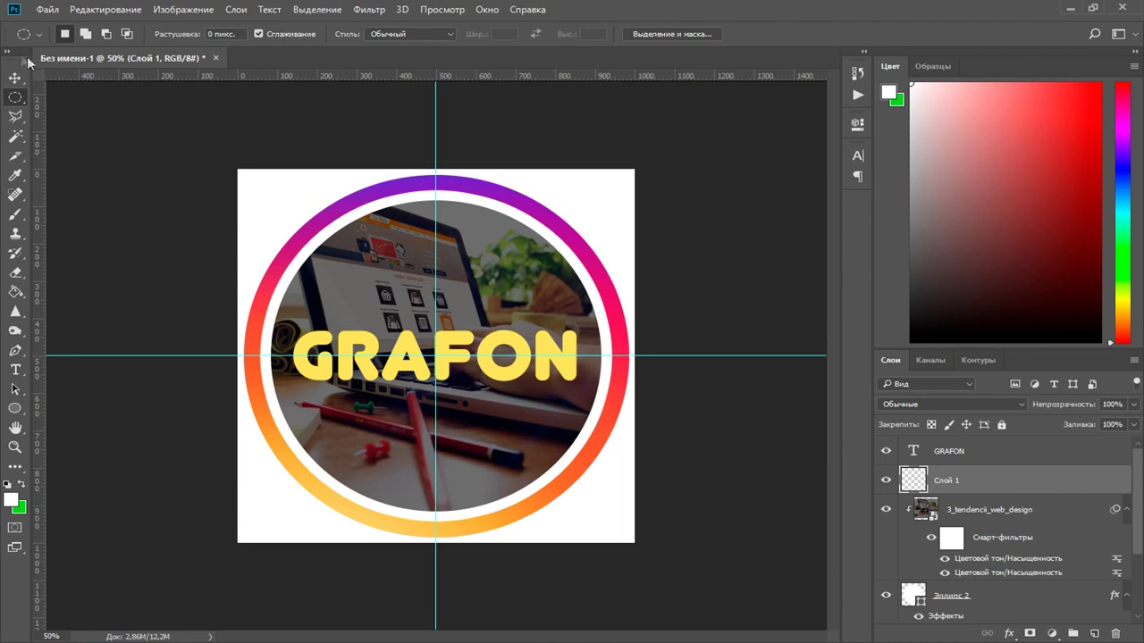
{"action": "right_click", "coordinate": [15, 100]}
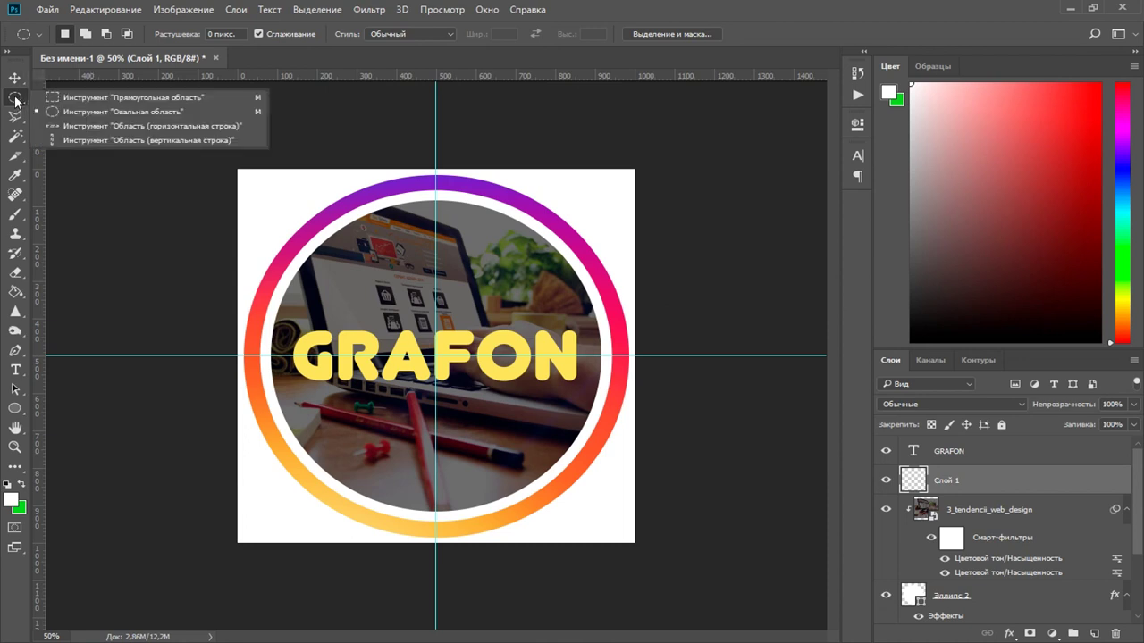
{"action": "left_click", "coordinate": [83, 117]}
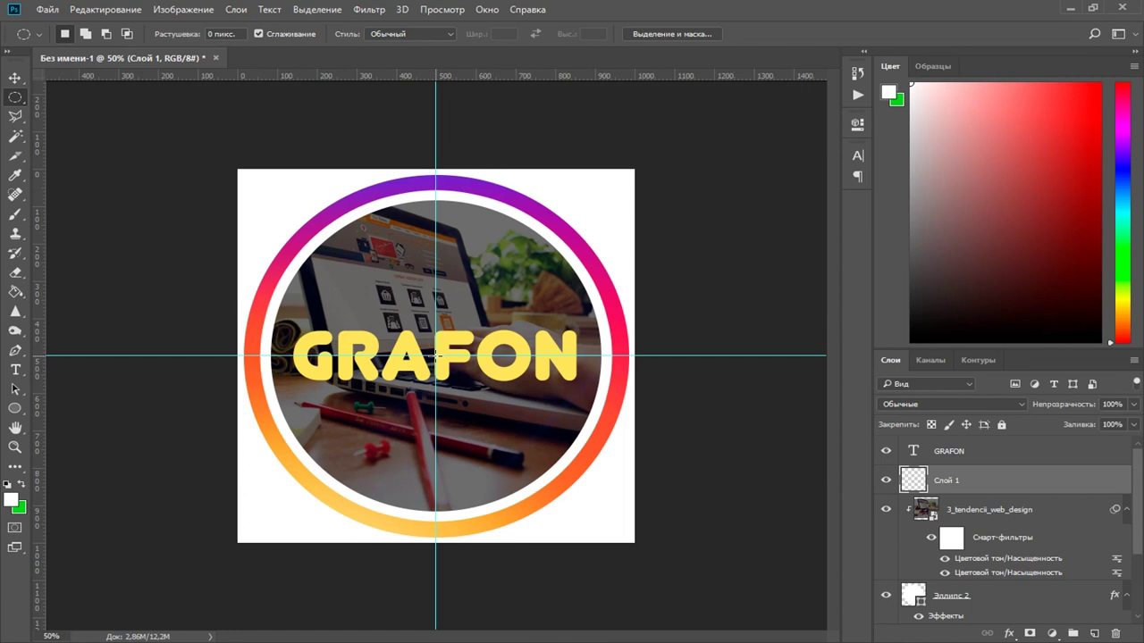
{"action": "mouse_move", "coordinate": [435, 355]}
{"action": "left_mouse_down"}
{"action": "mouse_move", "coordinate": [354, 280]}
{"action": "mouse_move", "coordinate": [258, 226]}
{"action": "mouse_move", "coordinate": [206, 212]}
{"action": "mouse_move", "coordinate": [352, 318]}
{"action": "left_mouse_up"}
Invert the circular selection so everything outside the circle is selected
{"action": "key", "text": "ctrl+plus"}
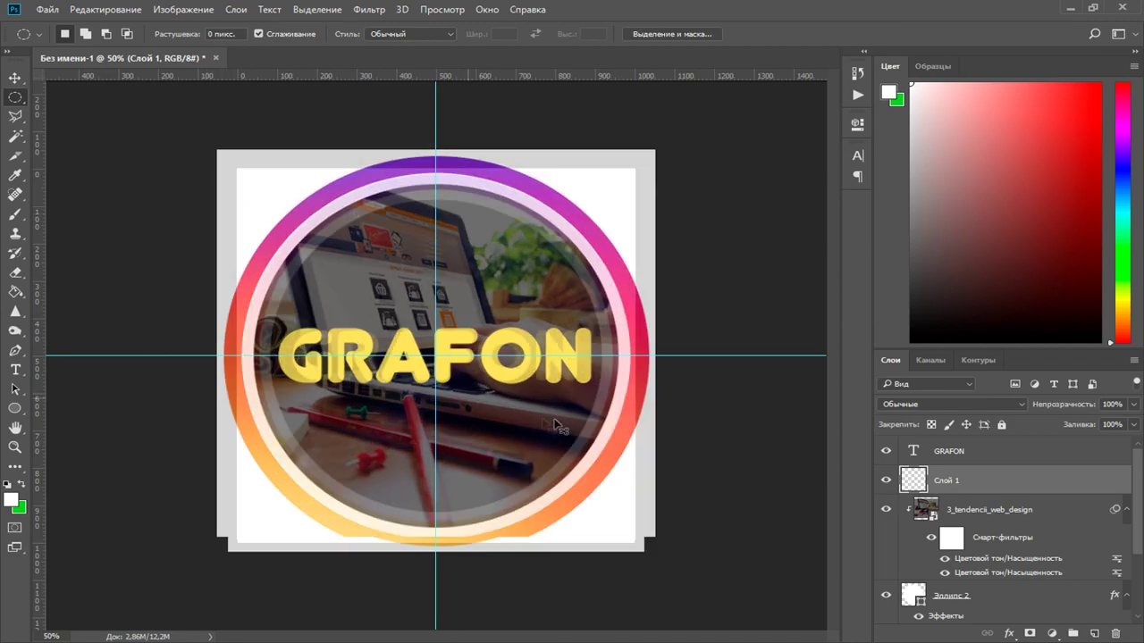
{"action": "key", "text": "ctrl+plus"}
{"action": "key", "text": "ctrl+plus"}
{"action": "scroll", "coordinate": [419, 402], "scroll_direction": "right", "scroll_amount": 10}
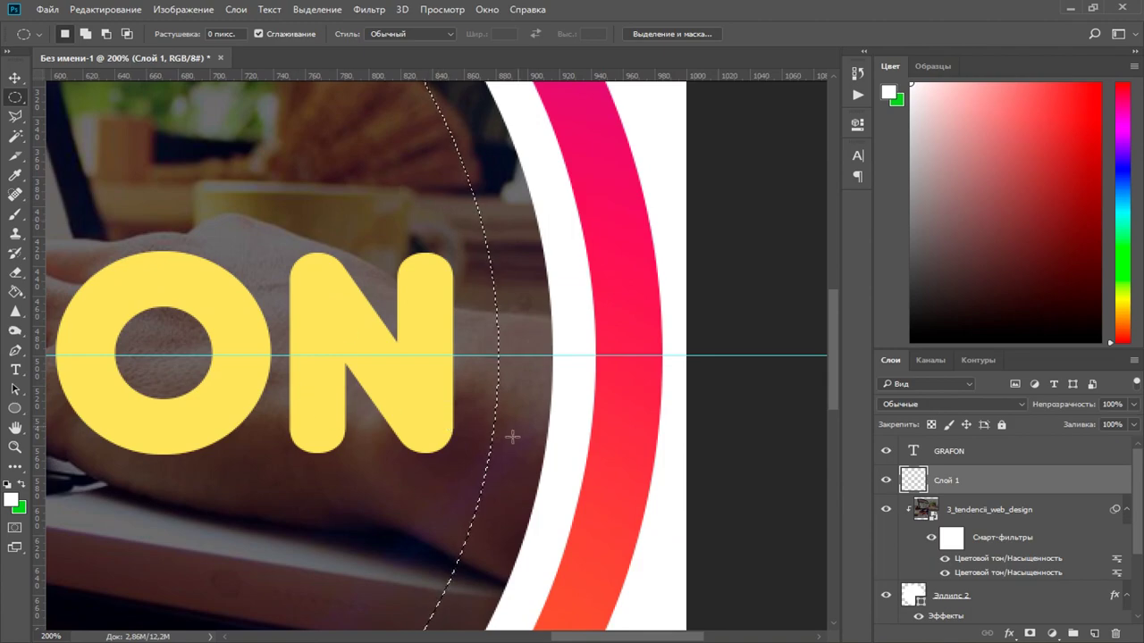
{"action": "key", "text": "ctrl+minus"}
{"action": "key", "text": "ctrl+minus"}
{"action": "key", "text": "ctrl+plus"}
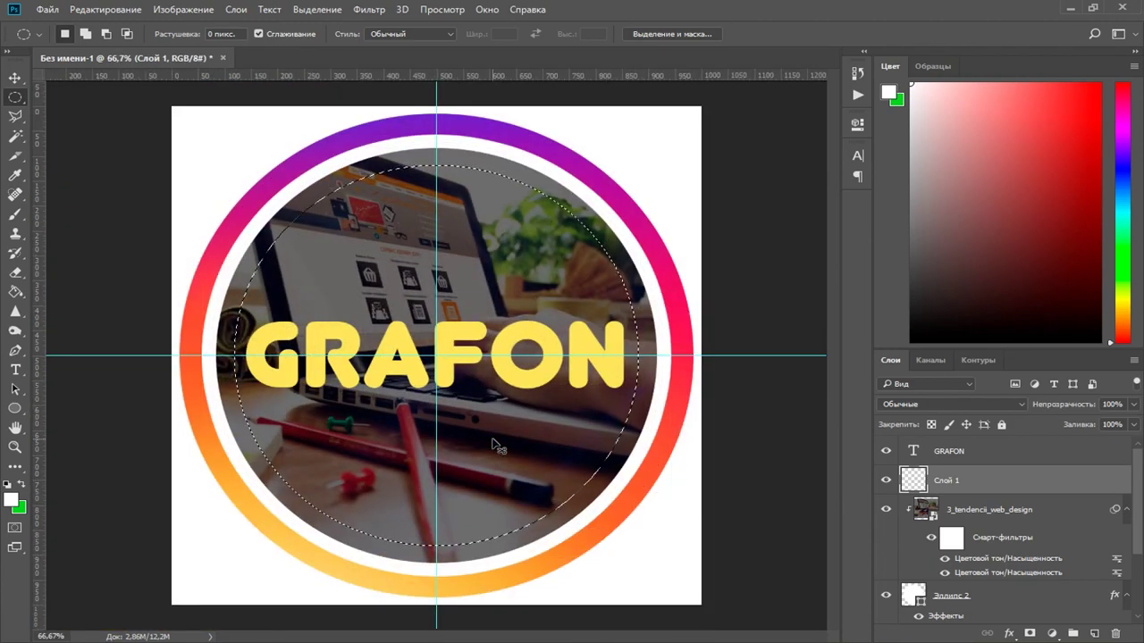
{"action": "key", "text": "ctrl+shift+i"}
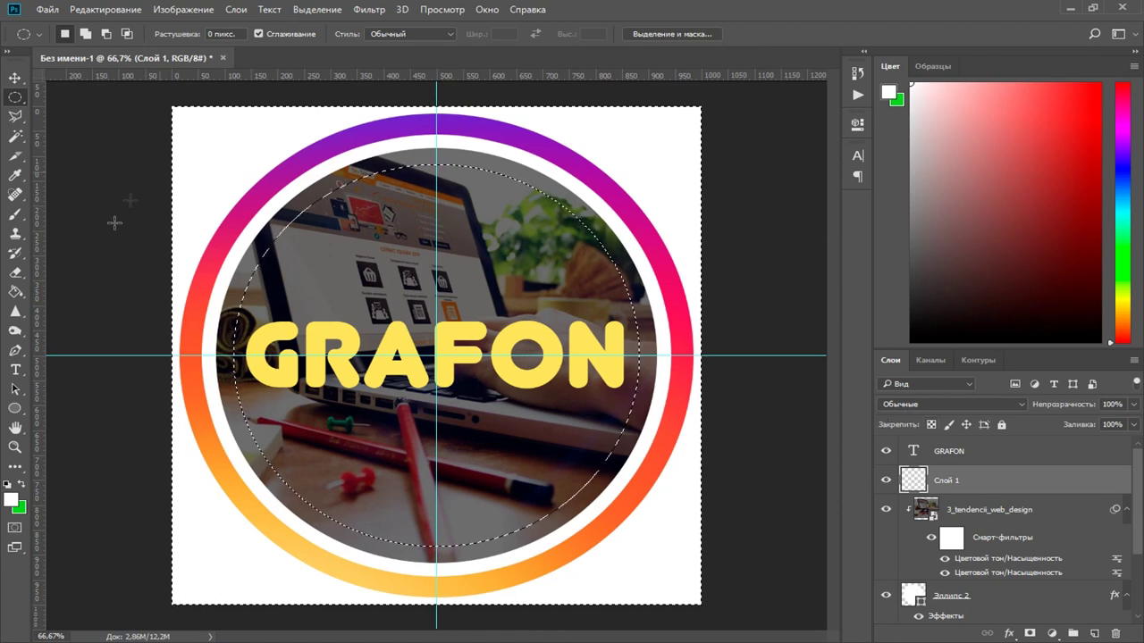
Fill the area outside the circle with white on Слой 1, then deselect
{"action": "left_click", "coordinate": [15, 293]}
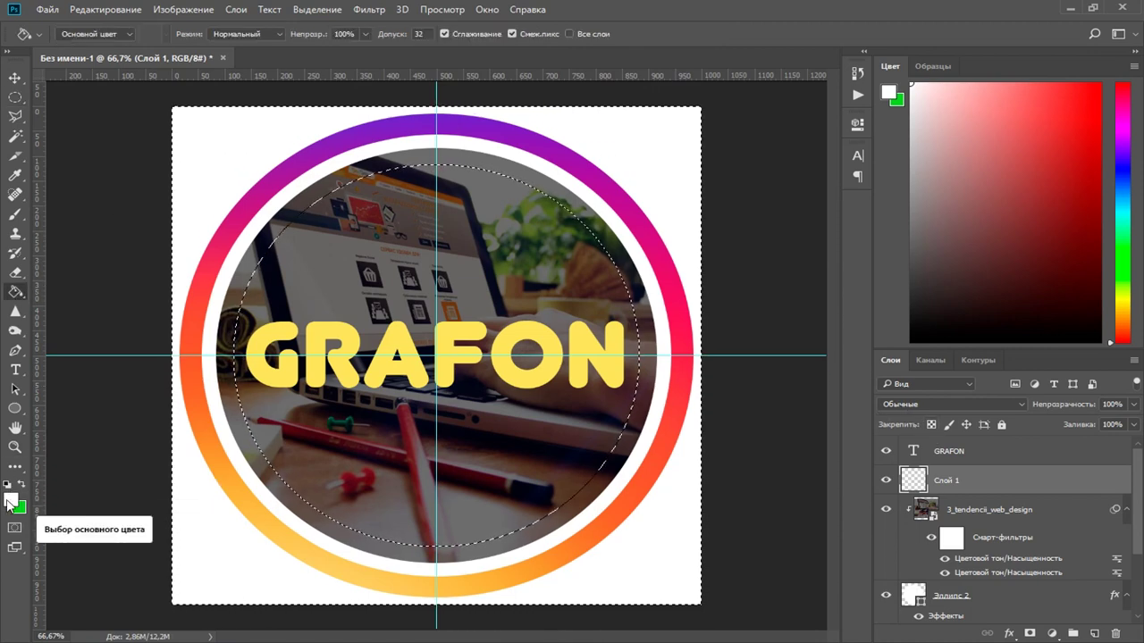
{"action": "left_click", "coordinate": [11, 499]}
{"action": "left_click", "coordinate": [942, 93]}
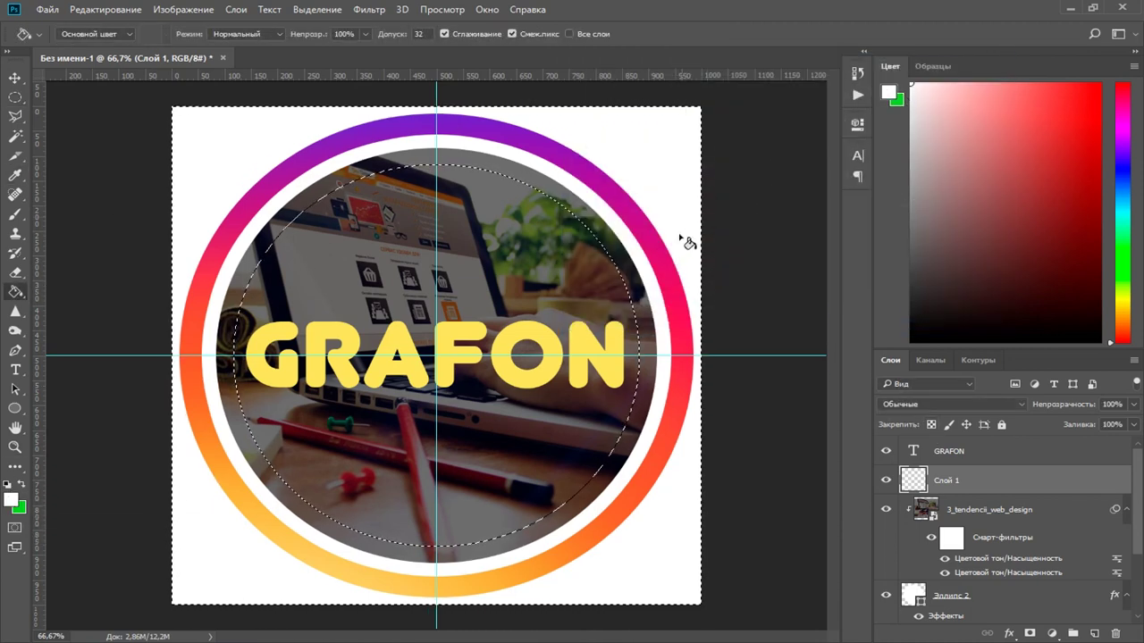
{"action": "left_click", "coordinate": [587, 161]}
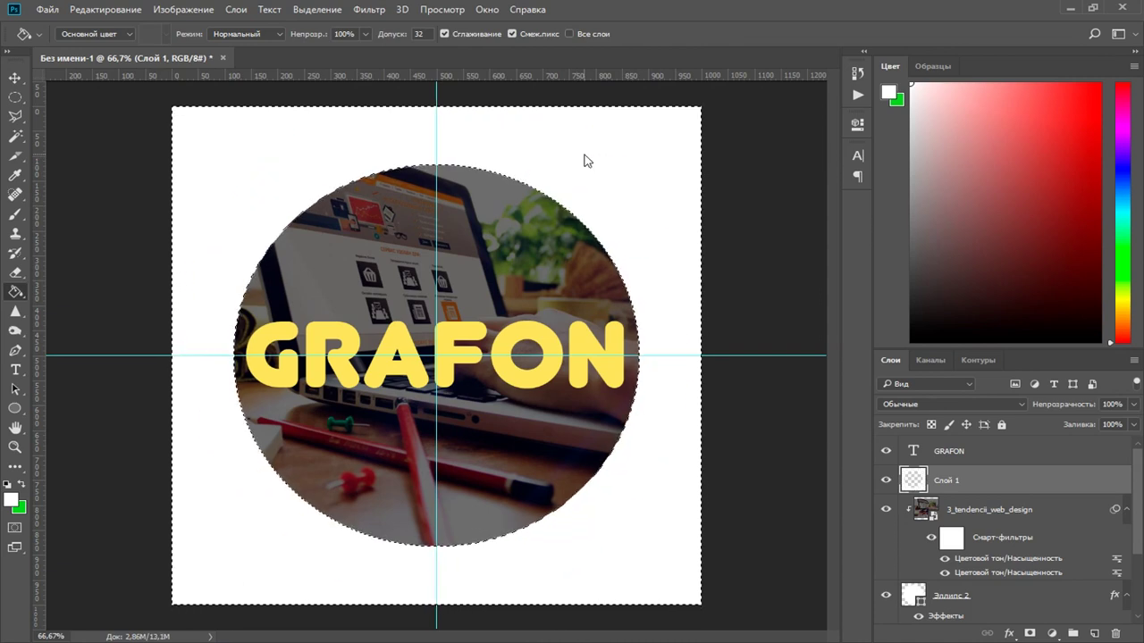
{"action": "left_click", "coordinate": [15, 96]}
{"action": "left_click", "coordinate": [140, 146]}
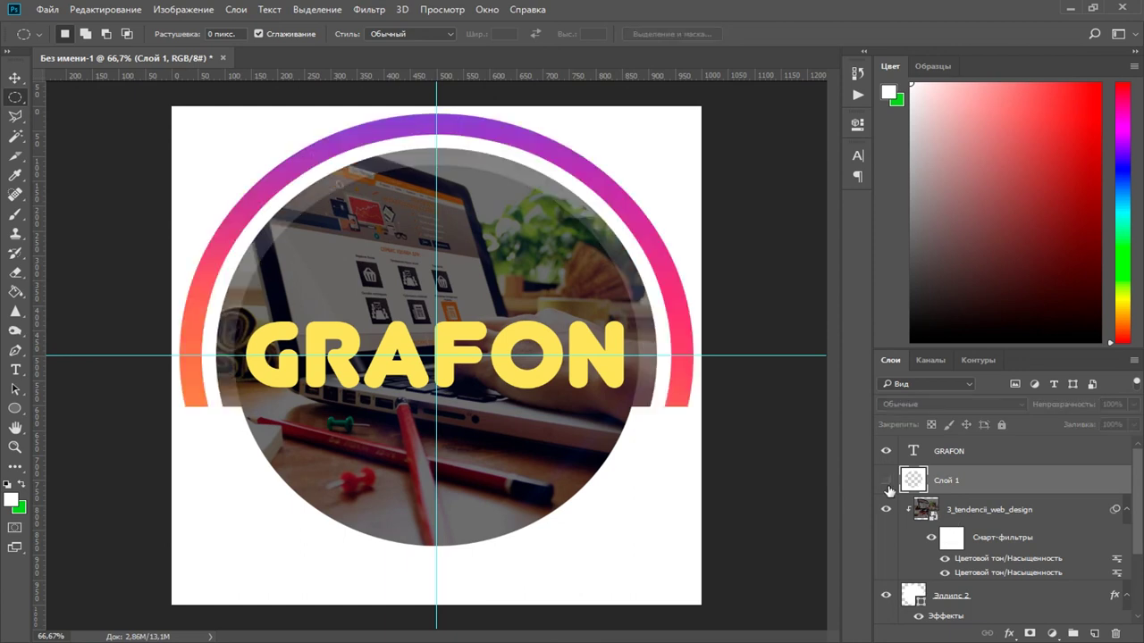
{"action": "double_click", "coordinate": [943, 481]}
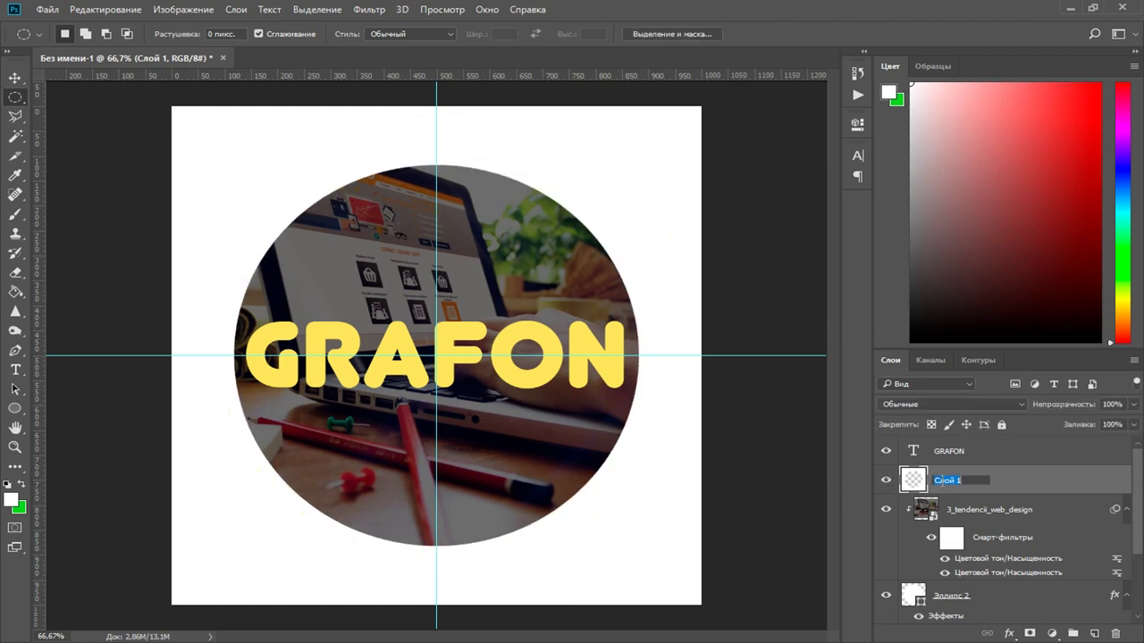
Rename the white fill layer Слой 1 to заливка
{"action": "type", "text": "pfk"}
{"action": "type", "text": "а"}
{"action": "key", "text": "Return"}
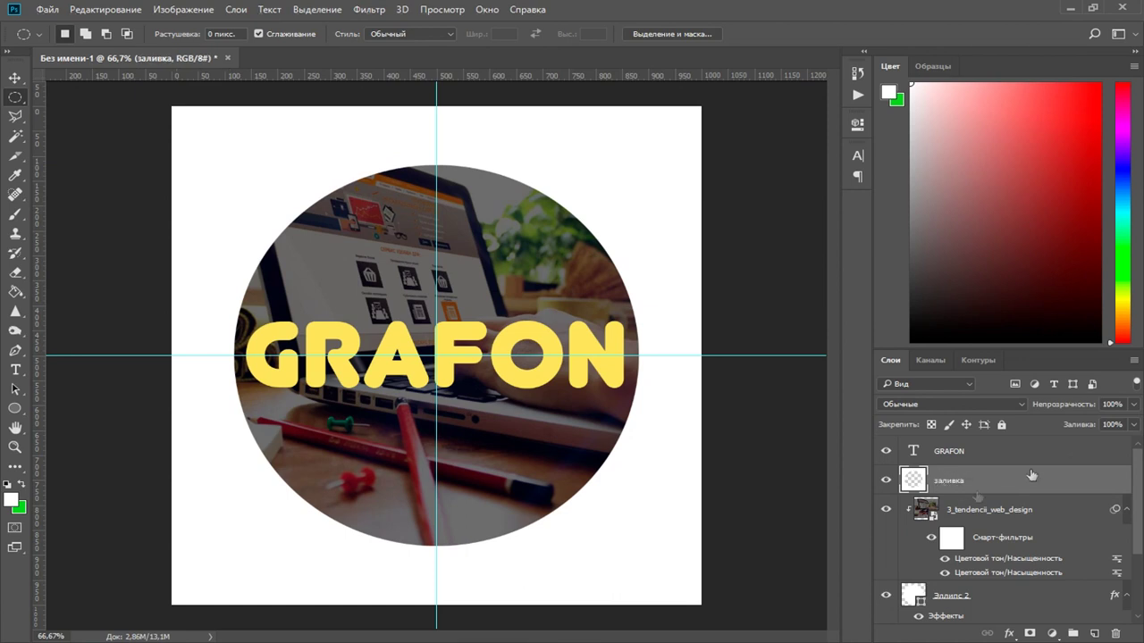
{"action": "scroll", "coordinate": [989, 482], "scroll_direction": "down", "scroll_amount": 1}
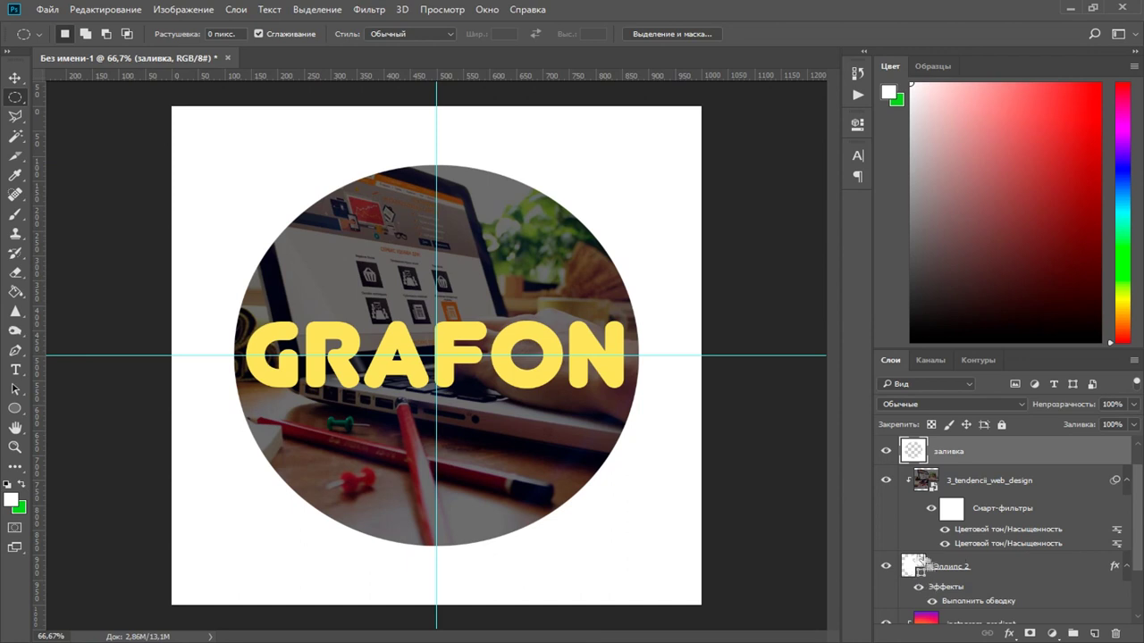
Load the Эллипс 2 circle as a selection and copy it to a new layer
{"action": "left_click_drag", "start_coordinate": [955, 571], "coordinate": [913, 570]}
{"action": "left_click", "coordinate": [913, 569], "text": "ctrl"}
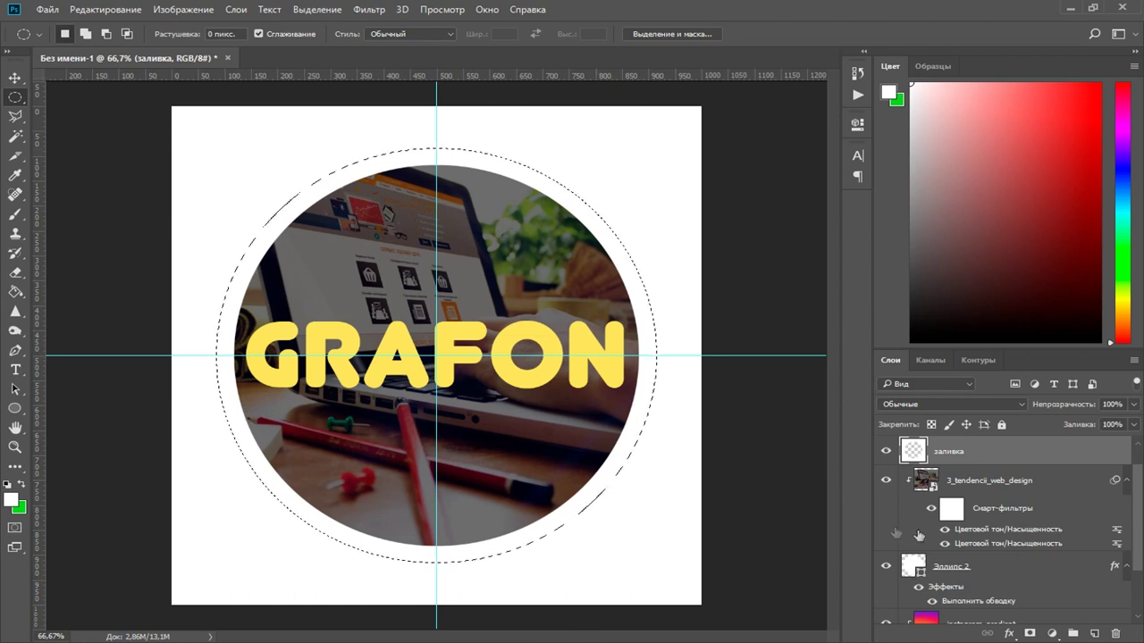
{"action": "scroll", "coordinate": [896, 532], "scroll_direction": "up", "scroll_amount": 1}
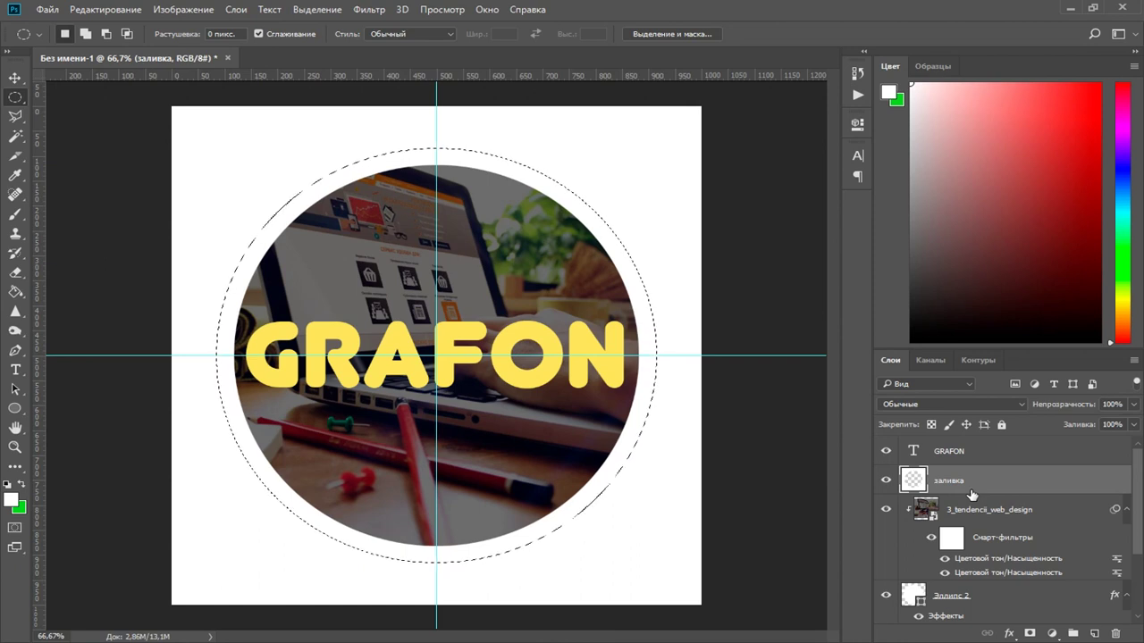
{"action": "key", "text": "ctrl+j"}
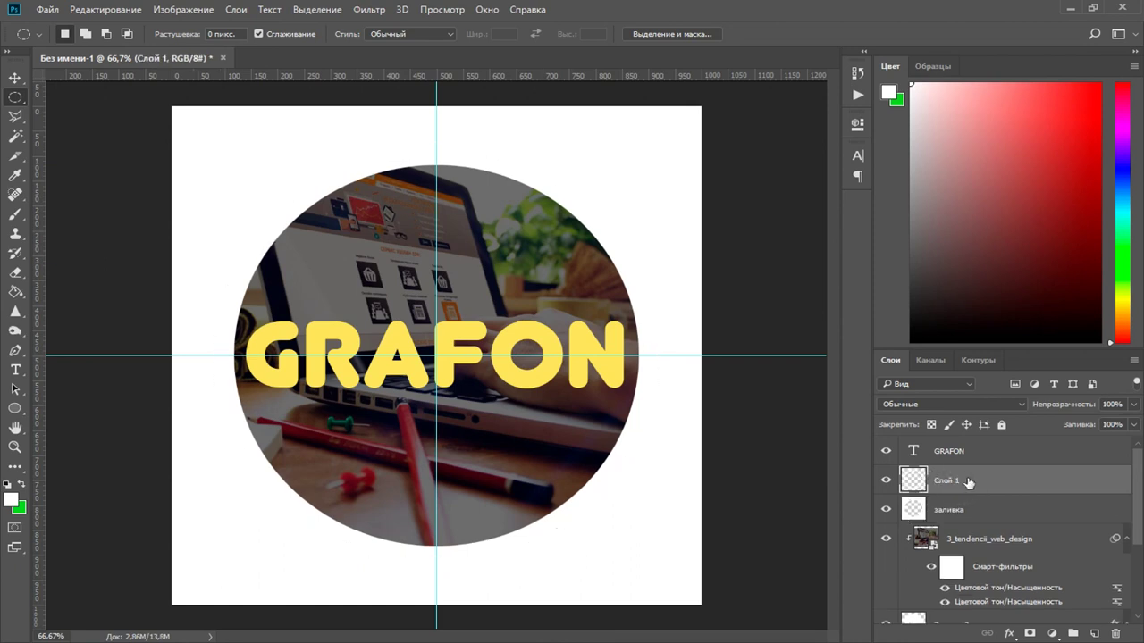
Delete the заливка layer to reveal the gradient ring, then select Слой 1
{"action": "left_click", "coordinate": [958, 514]}
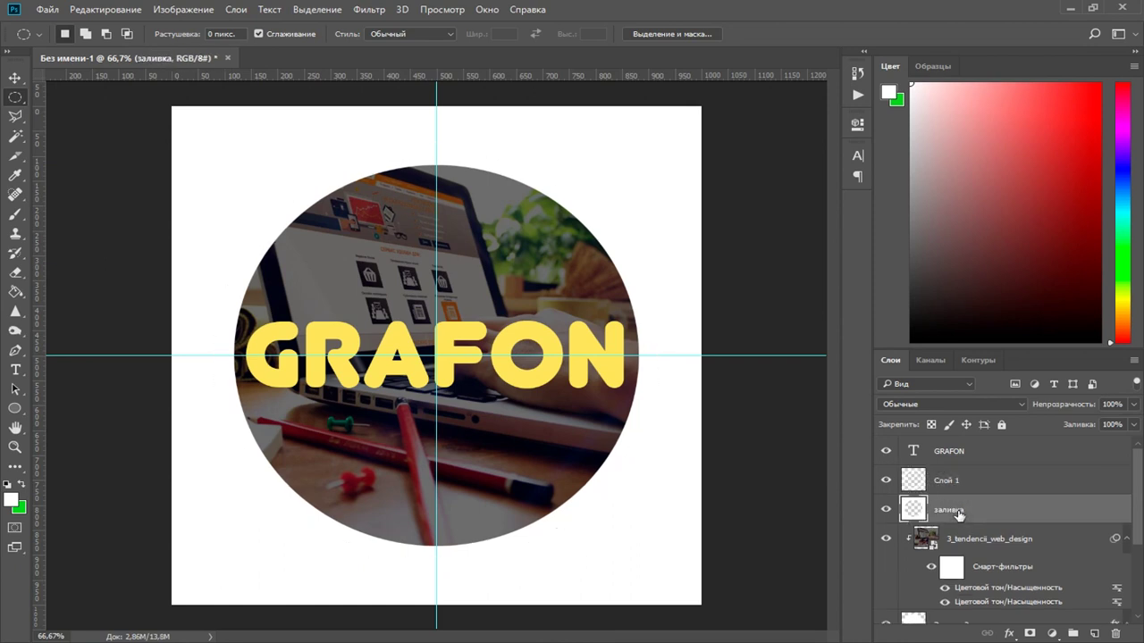
{"action": "key", "text": "Delete"}
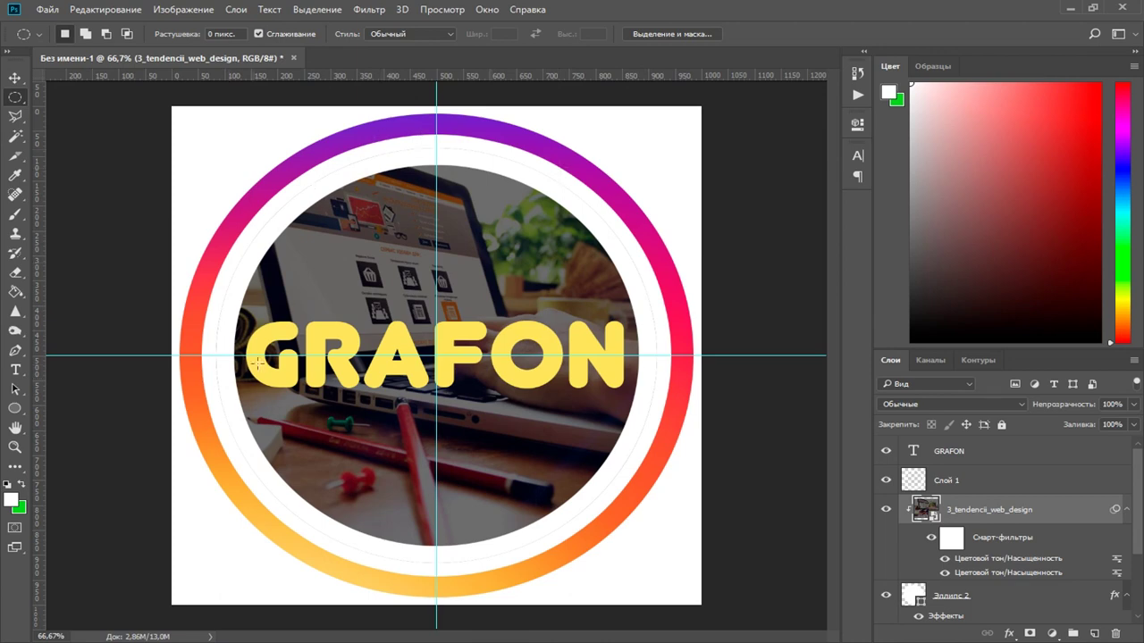
{"action": "left_click", "coordinate": [948, 485]}
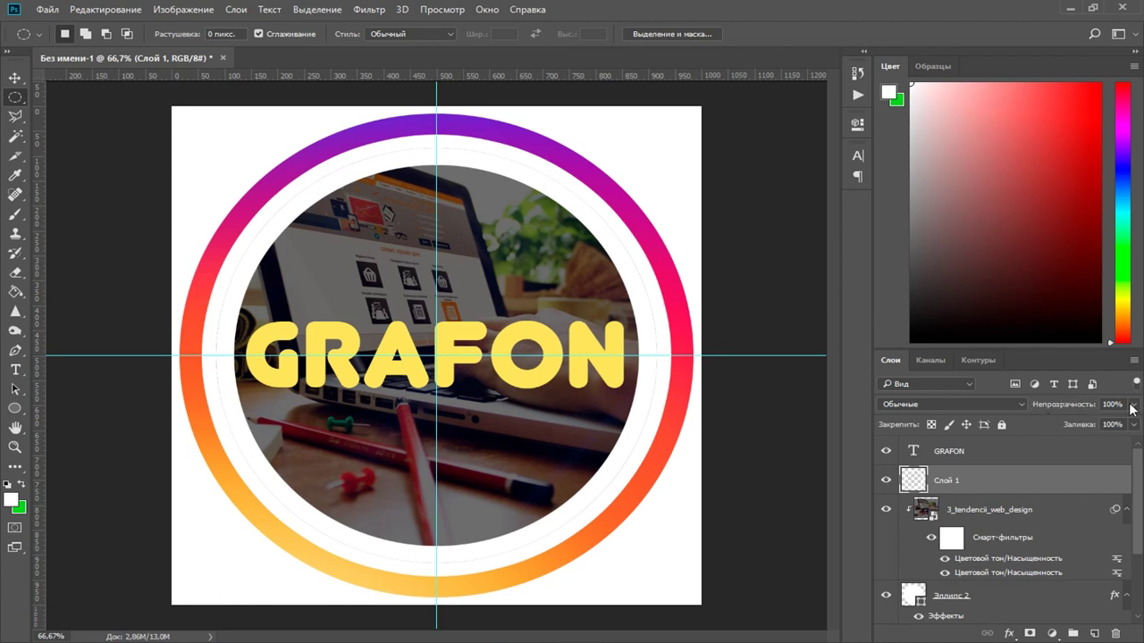
Lower Слой 1 opacity to 24% and hide the cyan guides
{"action": "left_click", "coordinate": [1131, 406]}
{"action": "left_click_drag", "start_coordinate": [1131, 418], "coordinate": [1078, 419]}
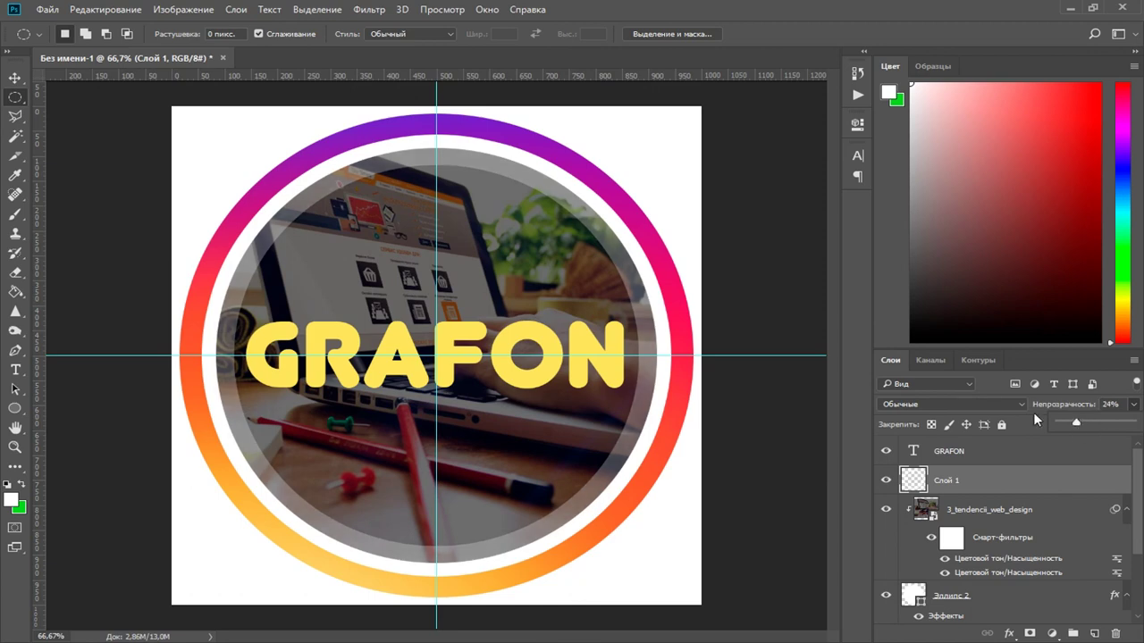
{"action": "key", "text": "ctrl+minus"}
{"action": "key", "text": "ctrl+minus"}
{"action": "key", "text": "ctrl+plus"}
{"action": "key", "text": "ctrl+semicolon"}
{"action": "key", "text": "ctrl+minus"}
{"action": "key", "text": "ctrl+plus"}
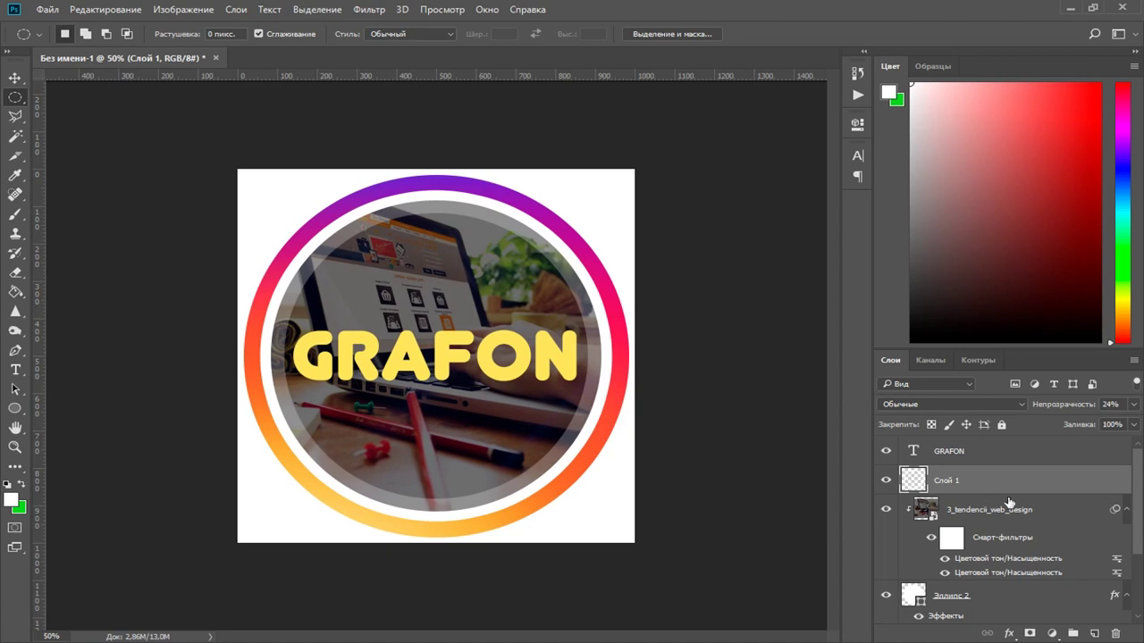
Enable a Drop Shadow in the GRAFON layer's Blending Options
{"action": "left_click", "coordinate": [981, 454]}
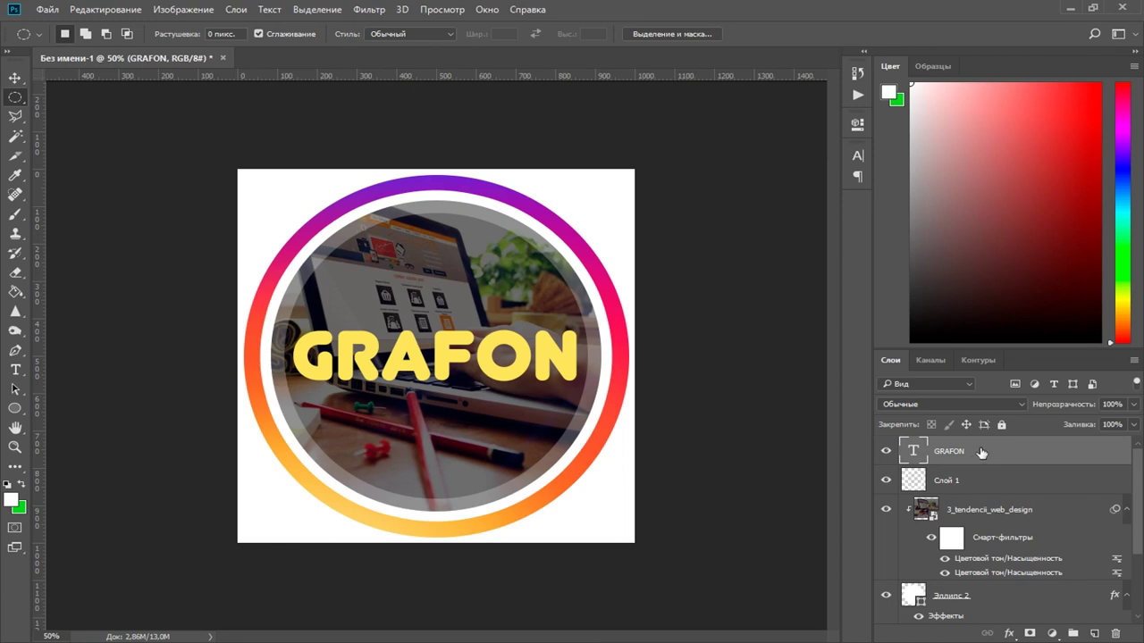
{"action": "right_click", "coordinate": [980, 451]}
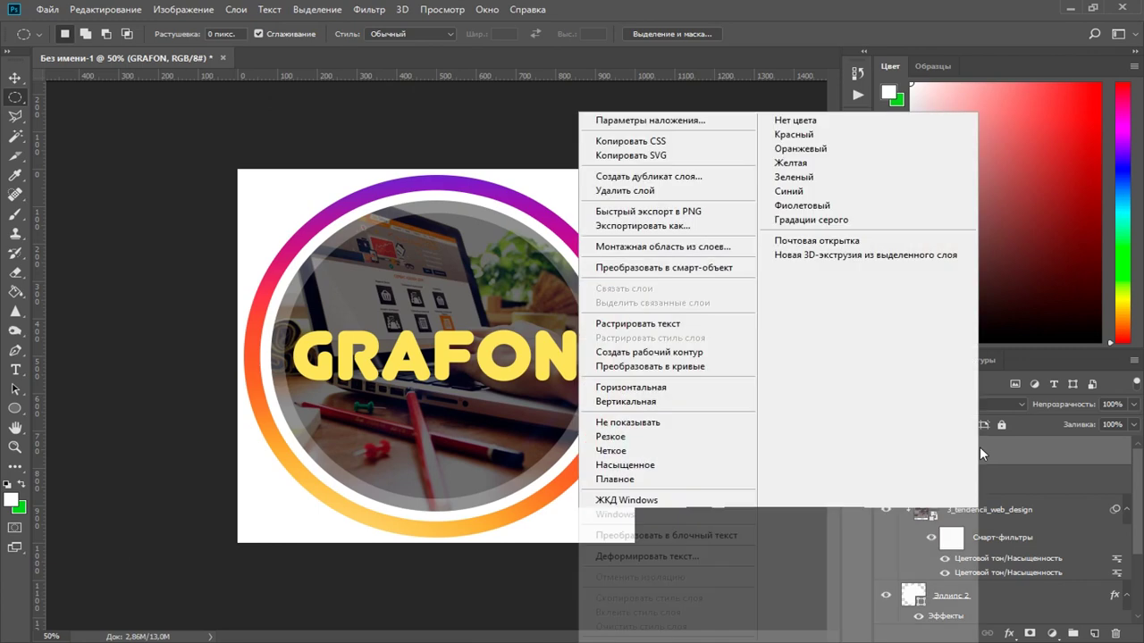
{"action": "left_click", "coordinate": [683, 122]}
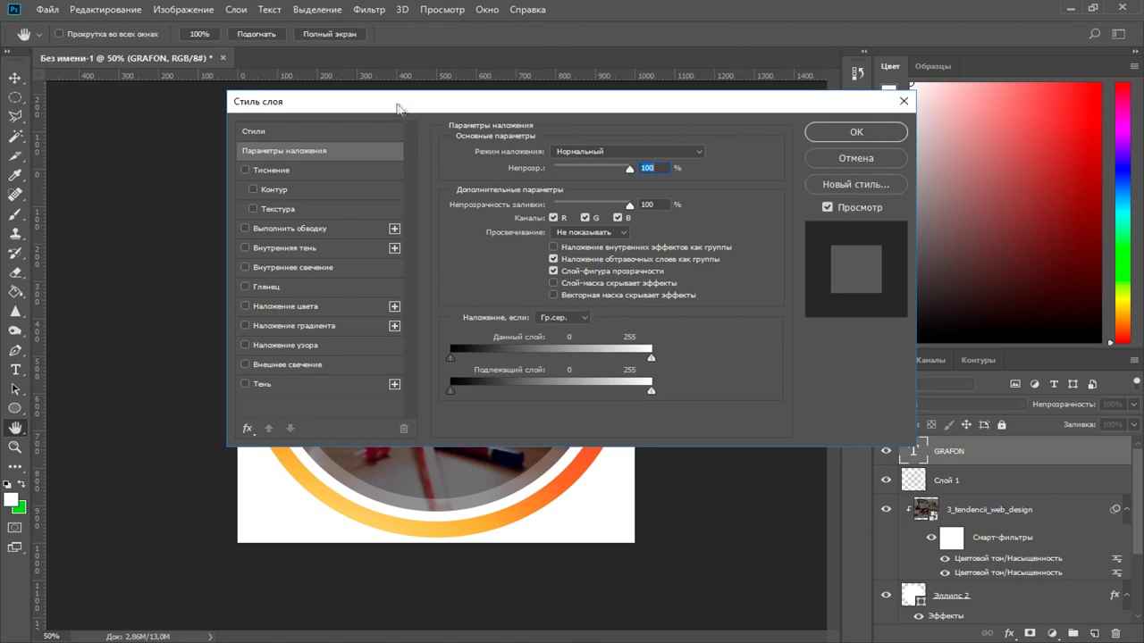
{"action": "left_click_drag", "start_coordinate": [396, 107], "coordinate": [747, 110]}
{"action": "left_click", "coordinate": [617, 387]}
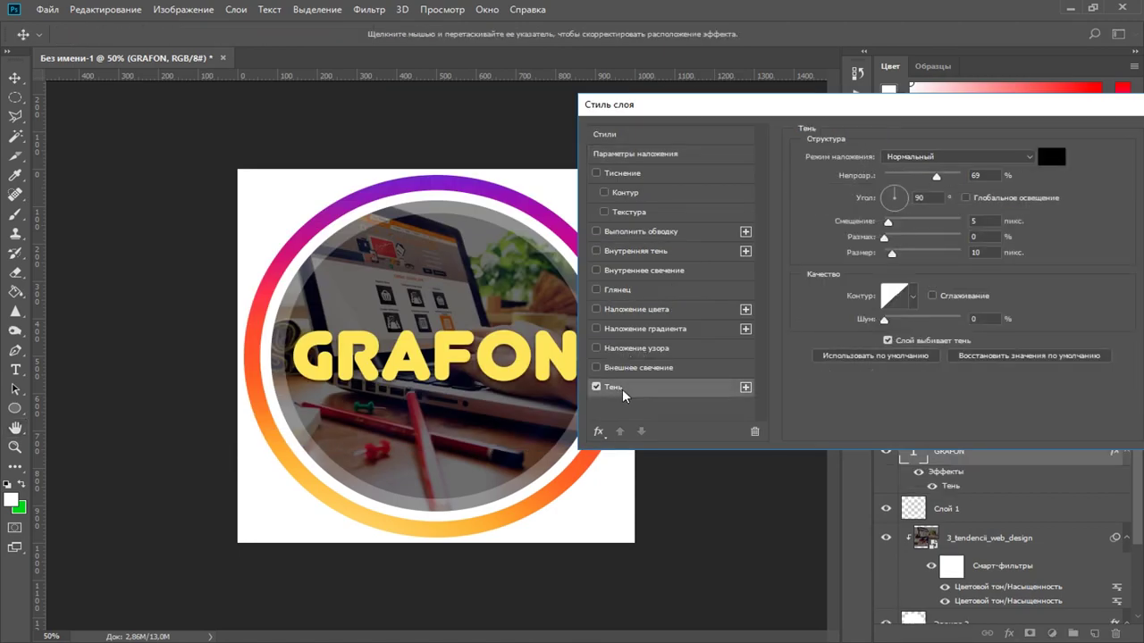
Set the shadow to 75% opacity, 6 px distance and 10 px size, and apply
{"action": "key", "text": "ctrl+plus"}
{"action": "key", "text": "ctrl+plus"}
{"action": "key", "text": "ctrl+plus"}
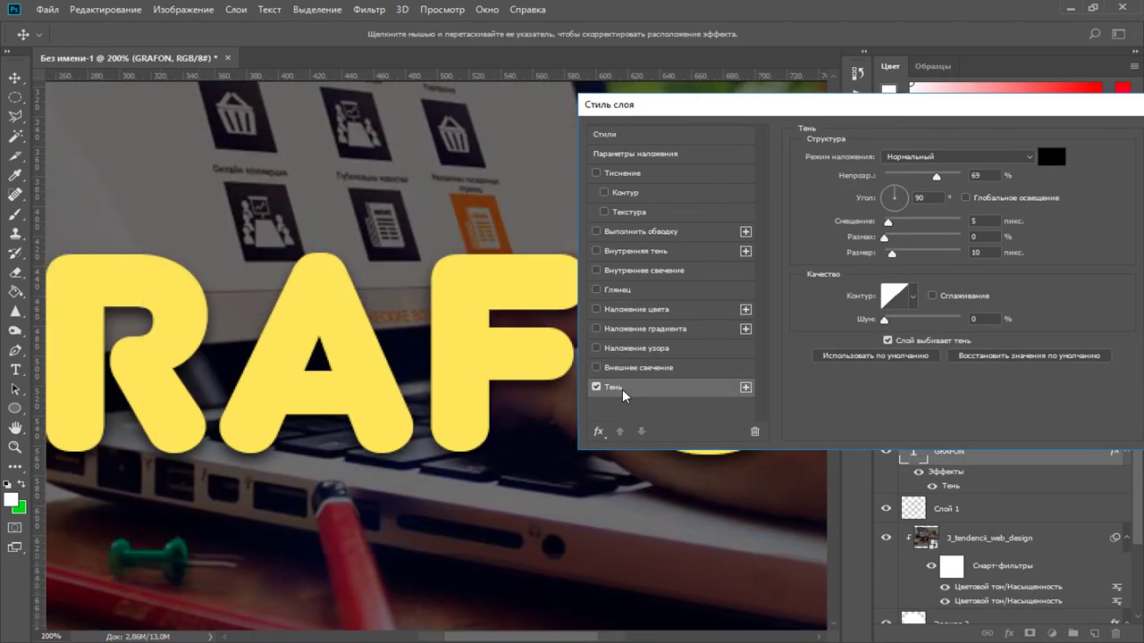
{"action": "left_click_drag", "start_coordinate": [936, 177], "coordinate": [972, 179]}
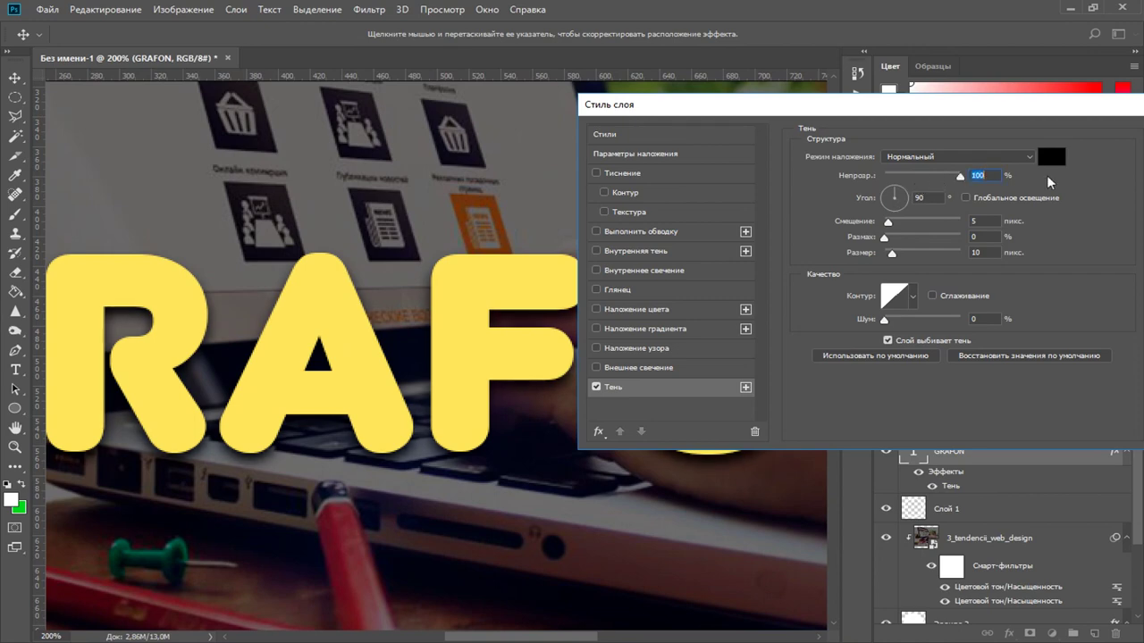
{"action": "left_click", "coordinate": [940, 179]}
{"action": "mouse_move", "coordinate": [887, 222]}
{"action": "left_mouse_down"}
{"action": "mouse_move", "coordinate": [961, 224]}
{"action": "mouse_move", "coordinate": [889, 223]}
{"action": "left_mouse_up"}
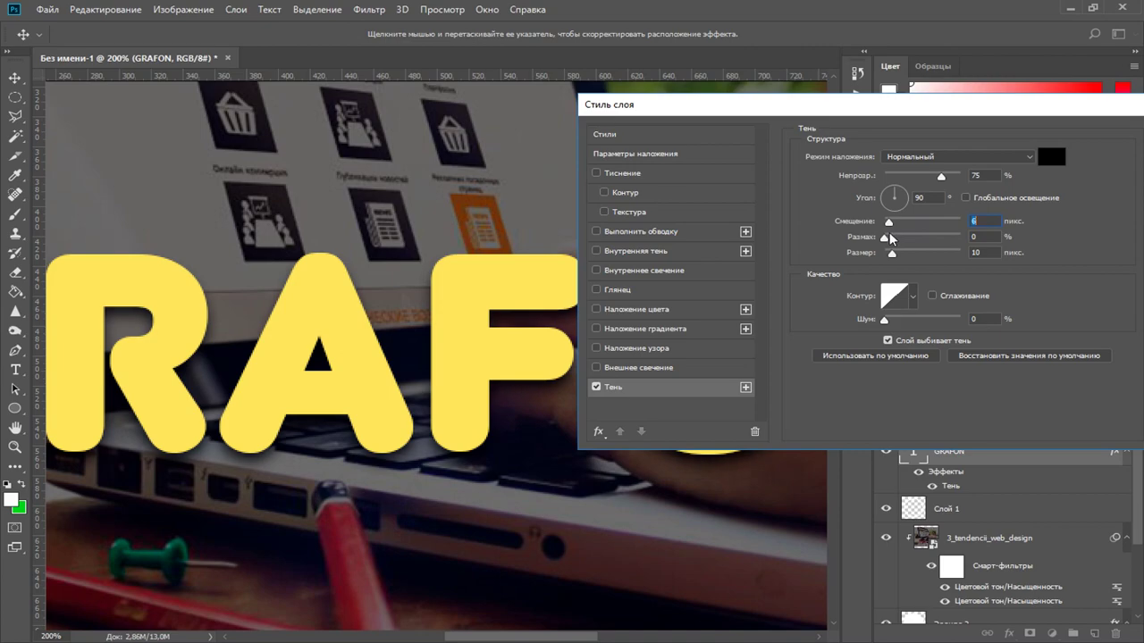
{"action": "key", "text": "ctrl+minus"}
{"action": "key", "text": "ctrl+minus"}
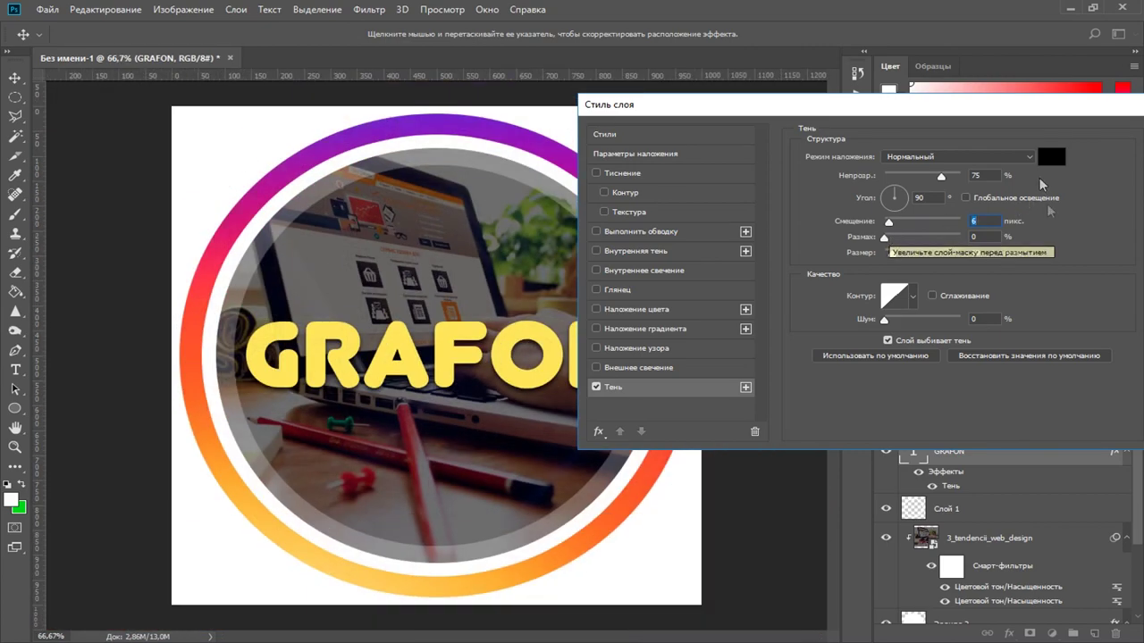
{"action": "left_click_drag", "start_coordinate": [893, 105], "coordinate": [712, 107]}
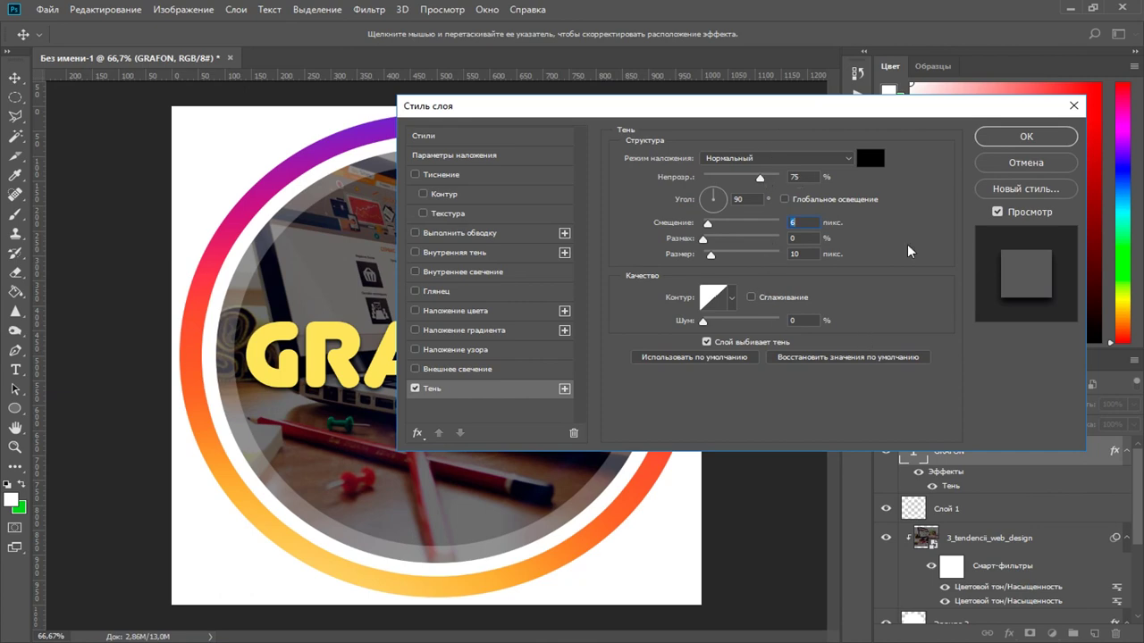
{"action": "left_click", "coordinate": [1003, 137]}
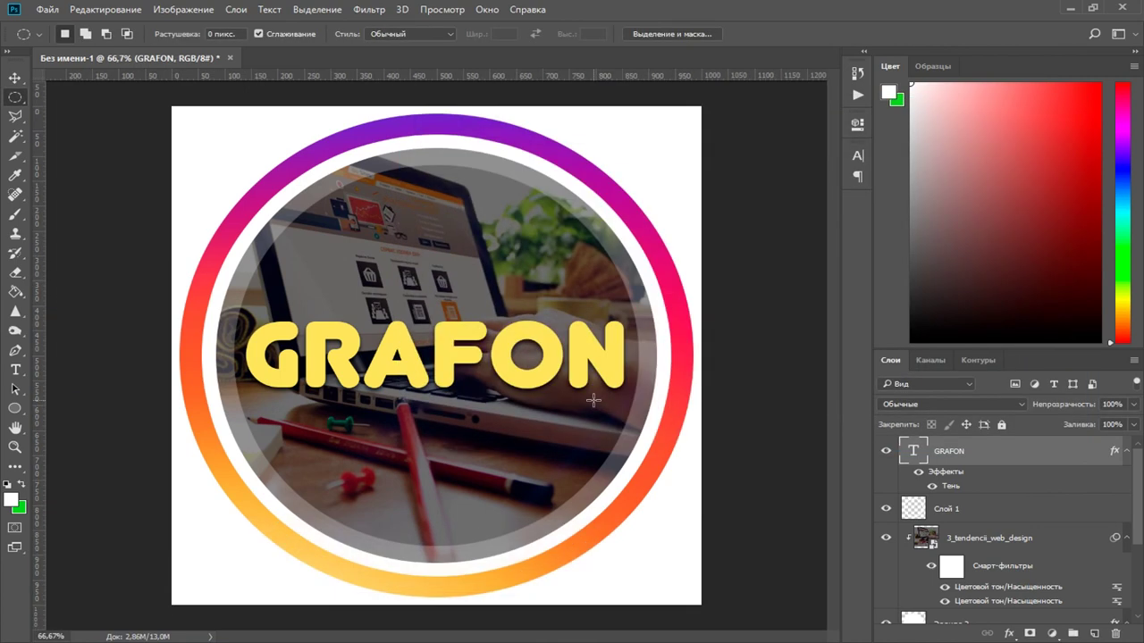